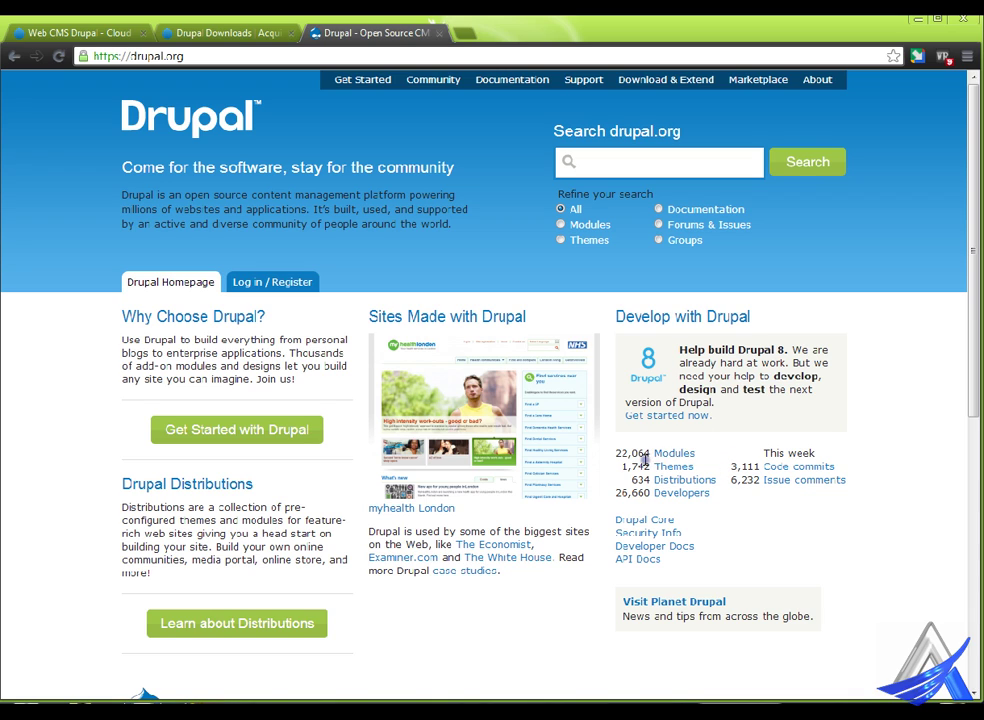
drag(616, 453, 686, 474)
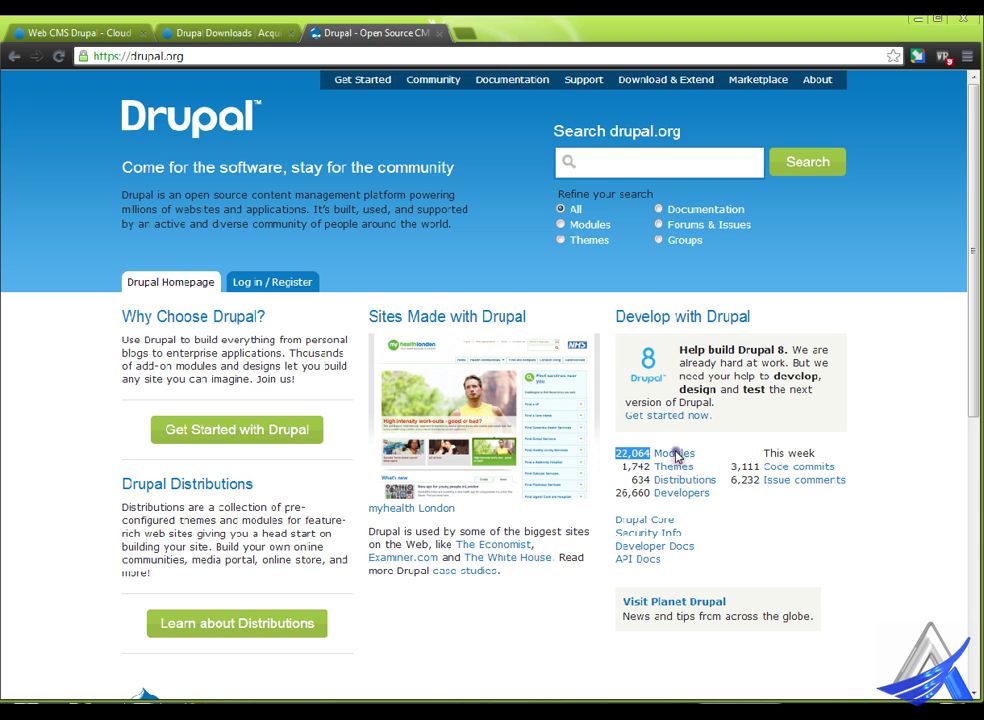
click(678, 451)
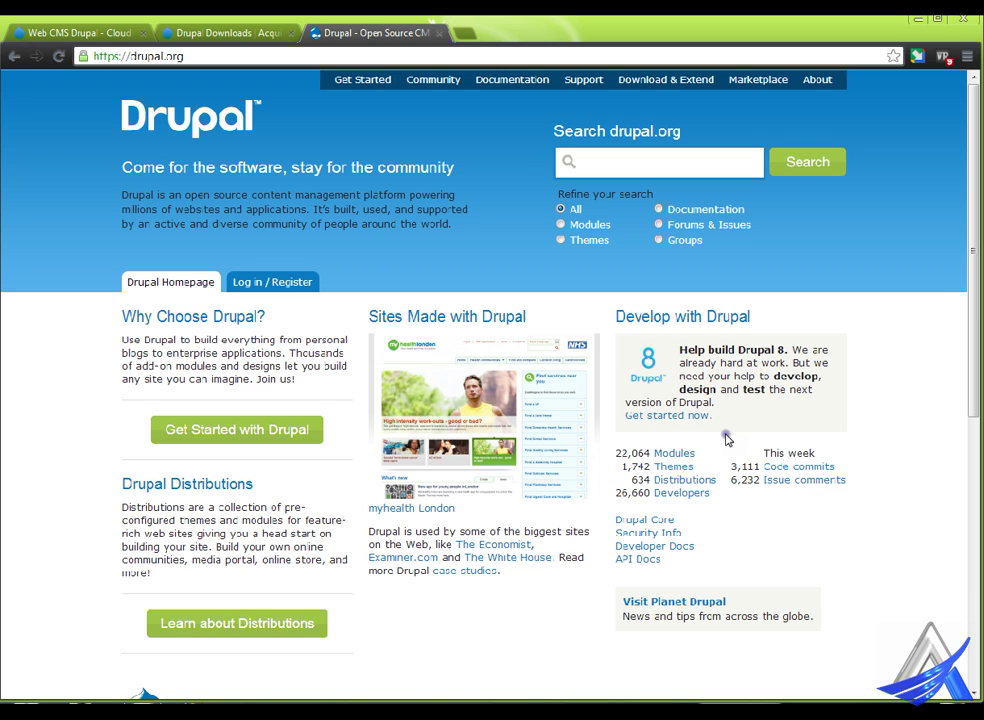
double_click(646, 468)
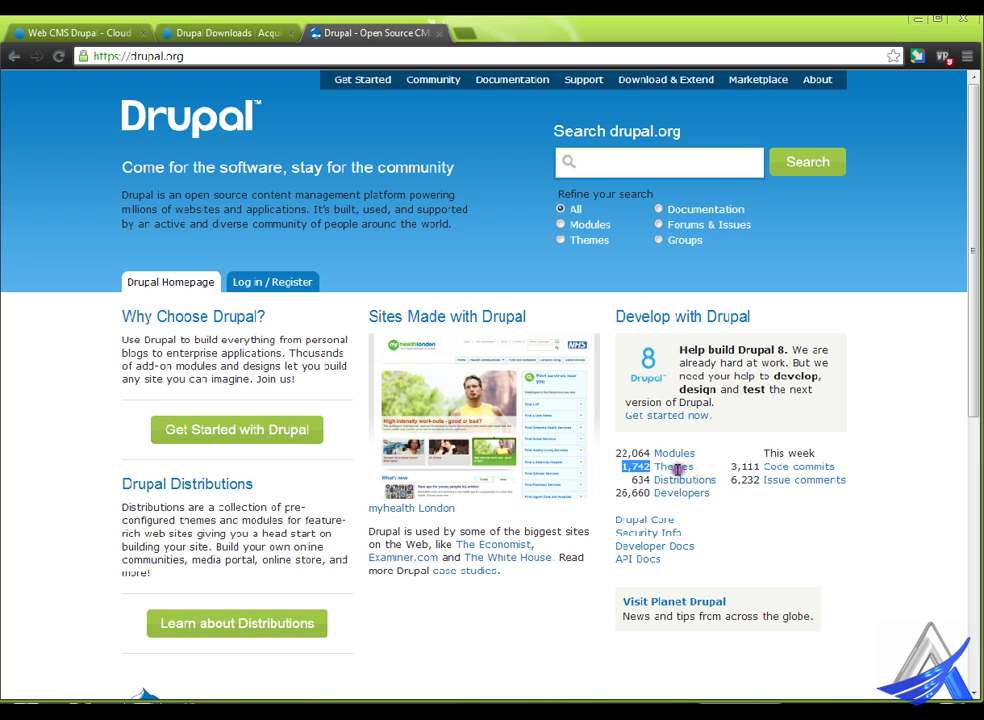
click(664, 471)
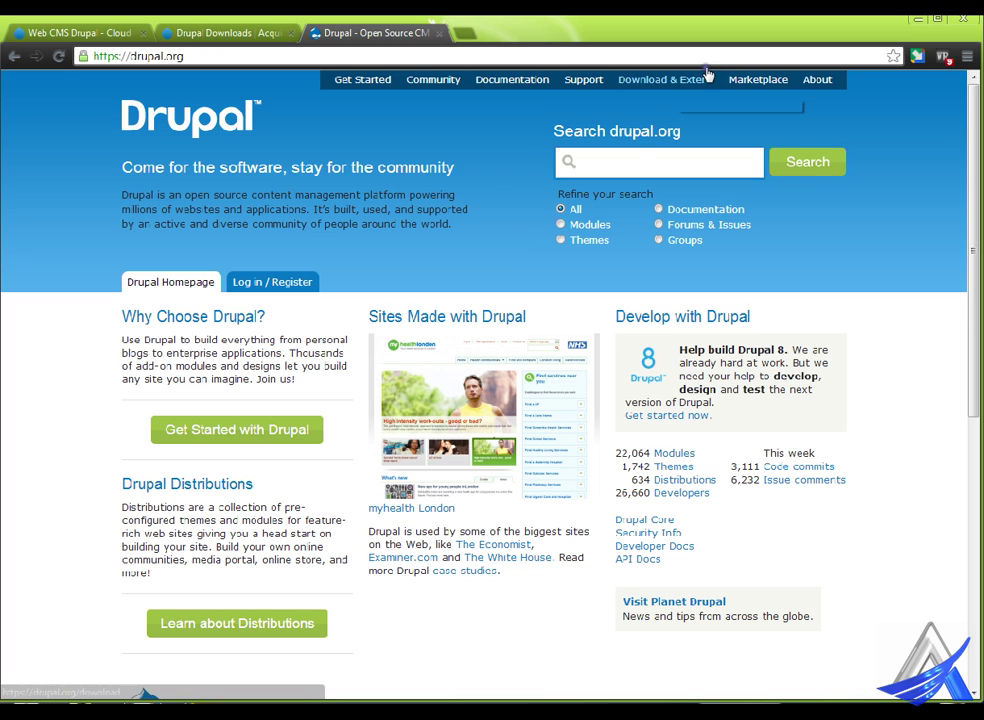
- Go from Download & Extend to the Drupal core page listing recommended releases 7.22 and 6.28
click(664, 80)
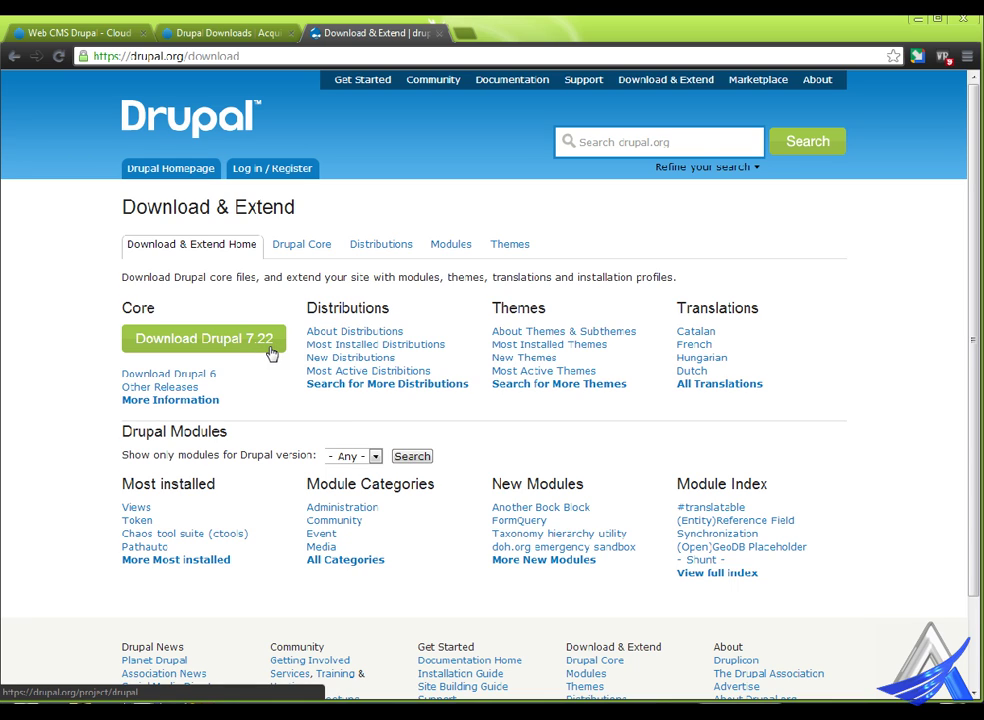
click(195, 342)
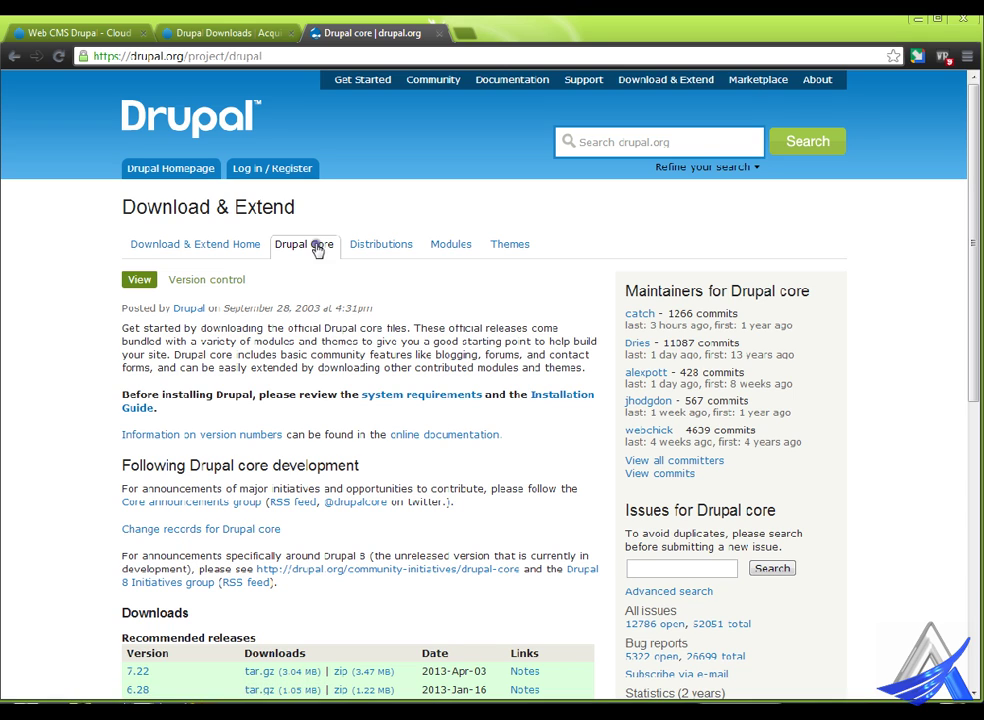
click(322, 246)
scroll(338, 382, down, 1)
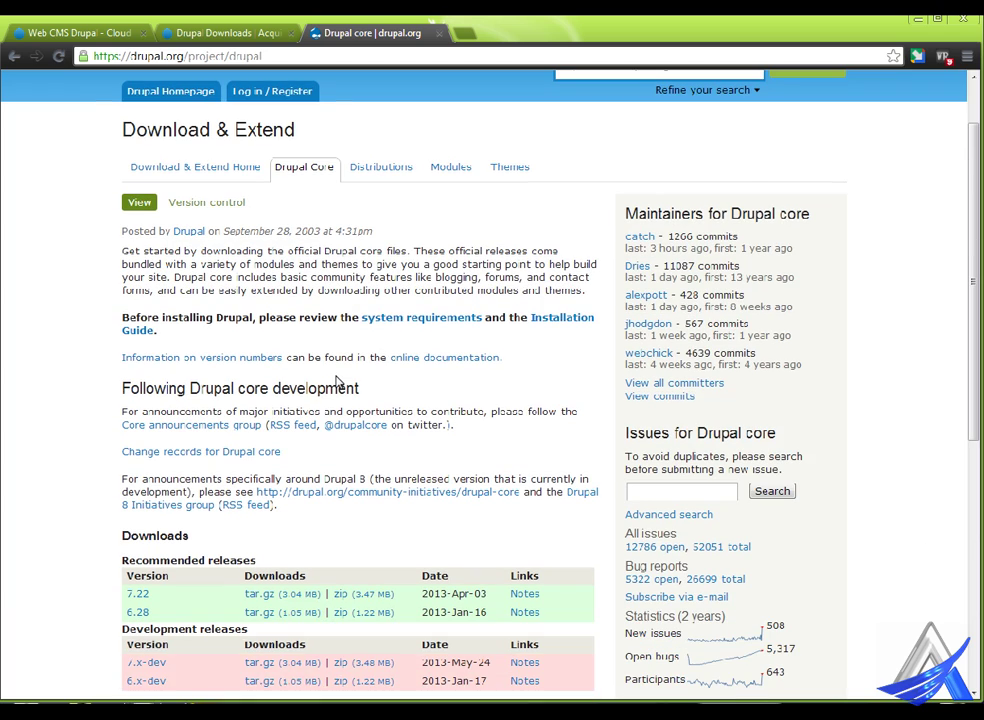
- Review Drupal's system requirements, highlighting the Drupal 7 PHP 5.2.5 and MySQL 5.0.15 requirements
click(446, 321)
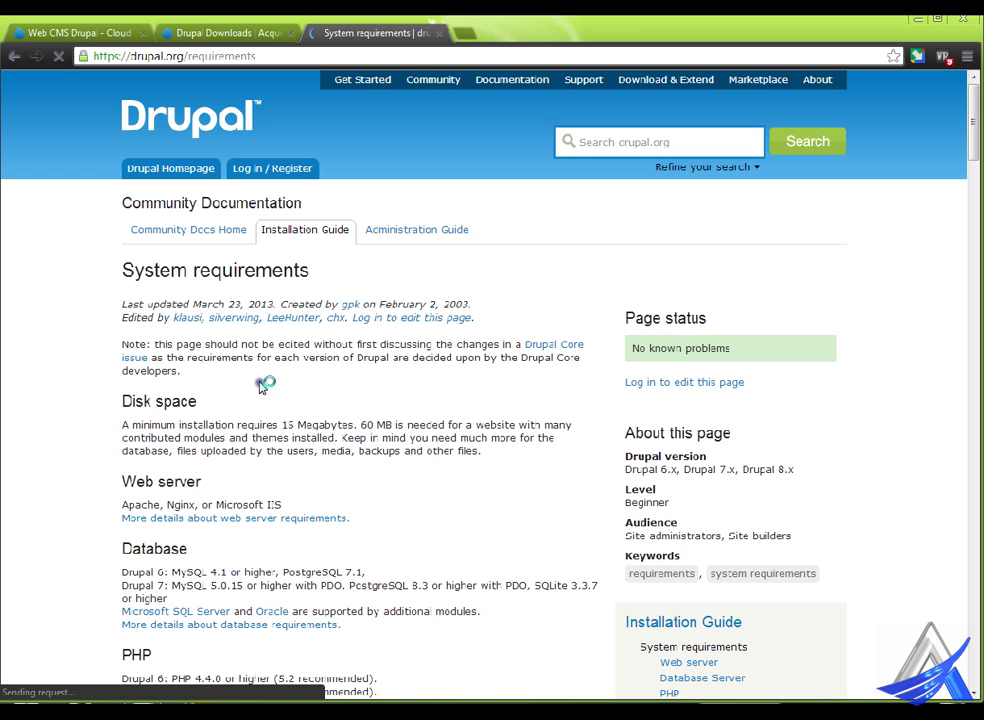
scroll(300, 400, down, 2)
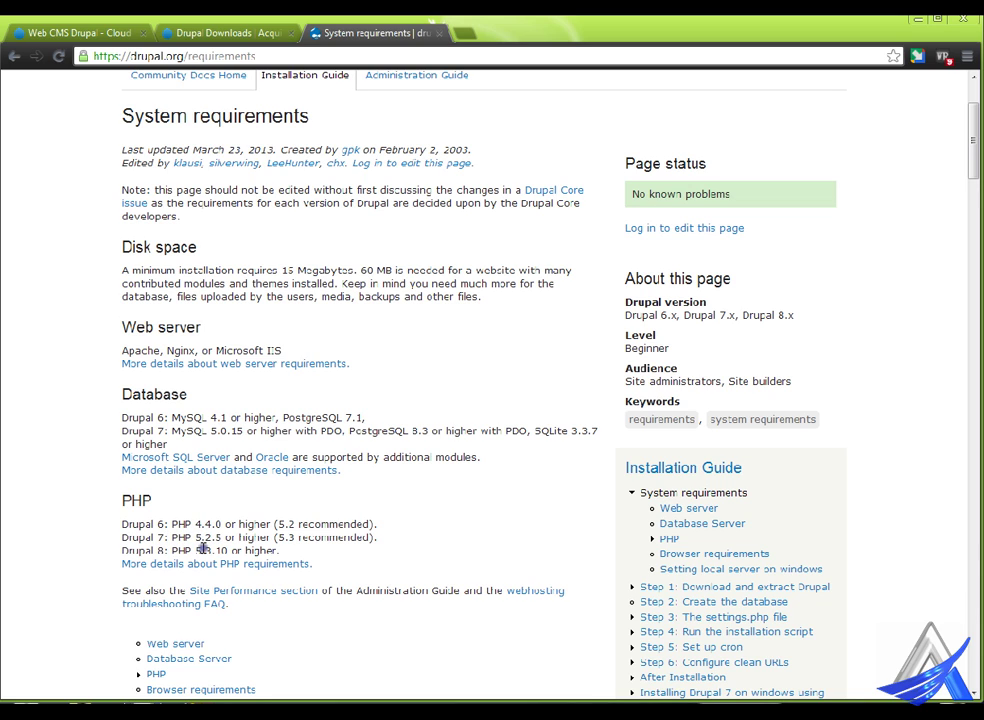
drag(195, 537, 216, 537)
mouse_move(210, 431)
mouse_down()
mouse_move(228, 431)
mouse_move(220, 418)
mouse_up()
scroll(298, 452, up, 3)
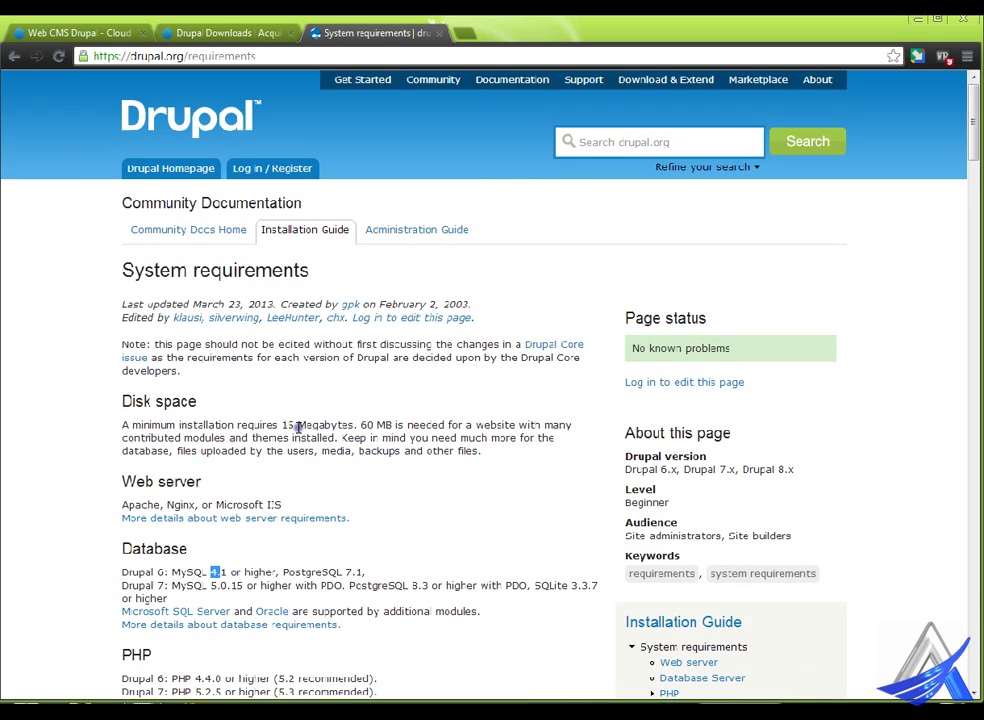
scroll(298, 427, down, 4)
scroll(299, 428, down, 4)
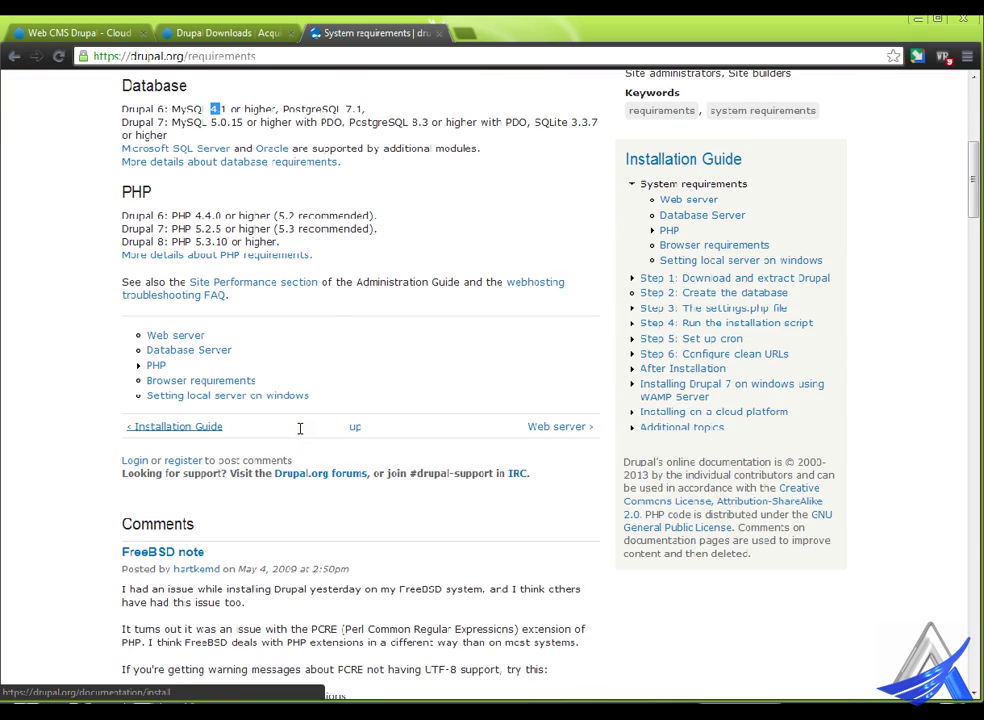
scroll(299, 428, up, 8)
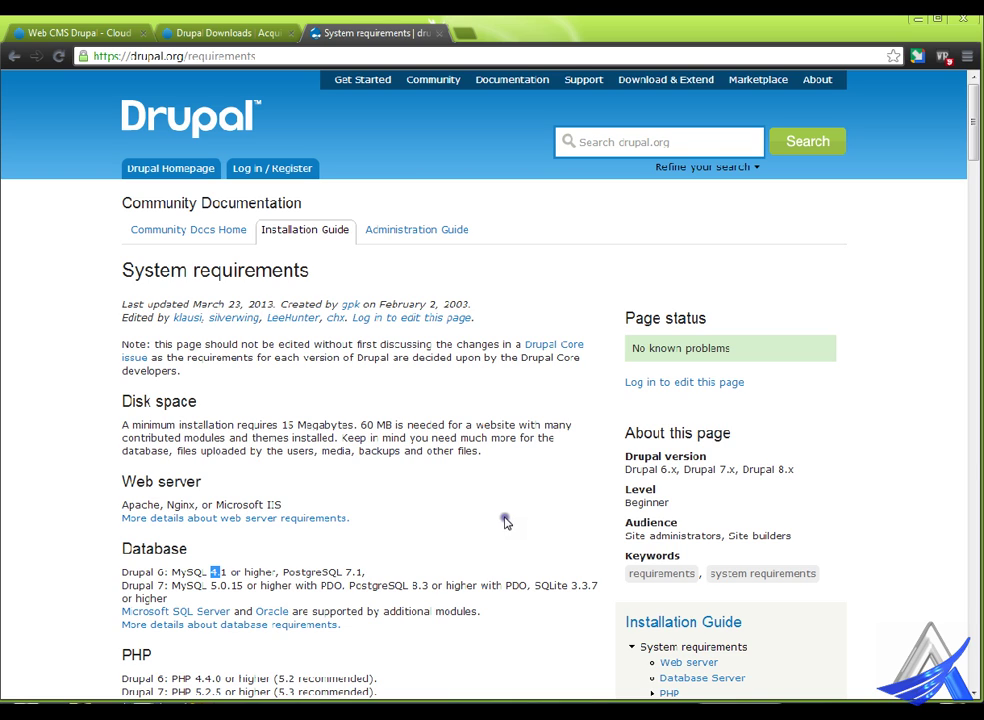
- Download the drupal-7.22.zip package from the Drupal core recommended releases
click(683, 80)
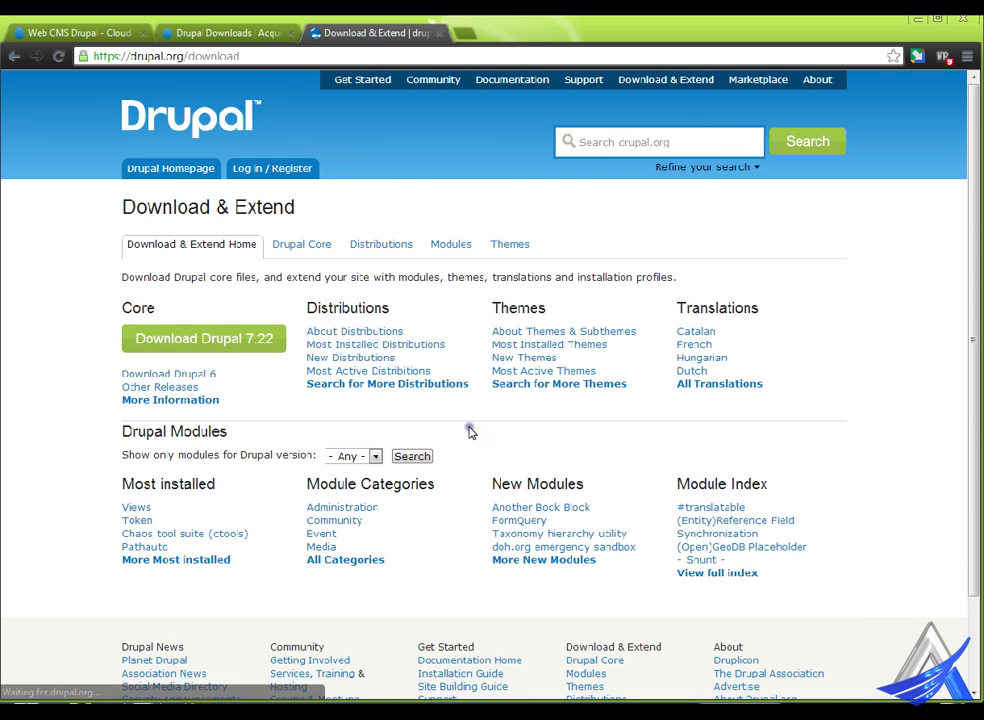
click(237, 343)
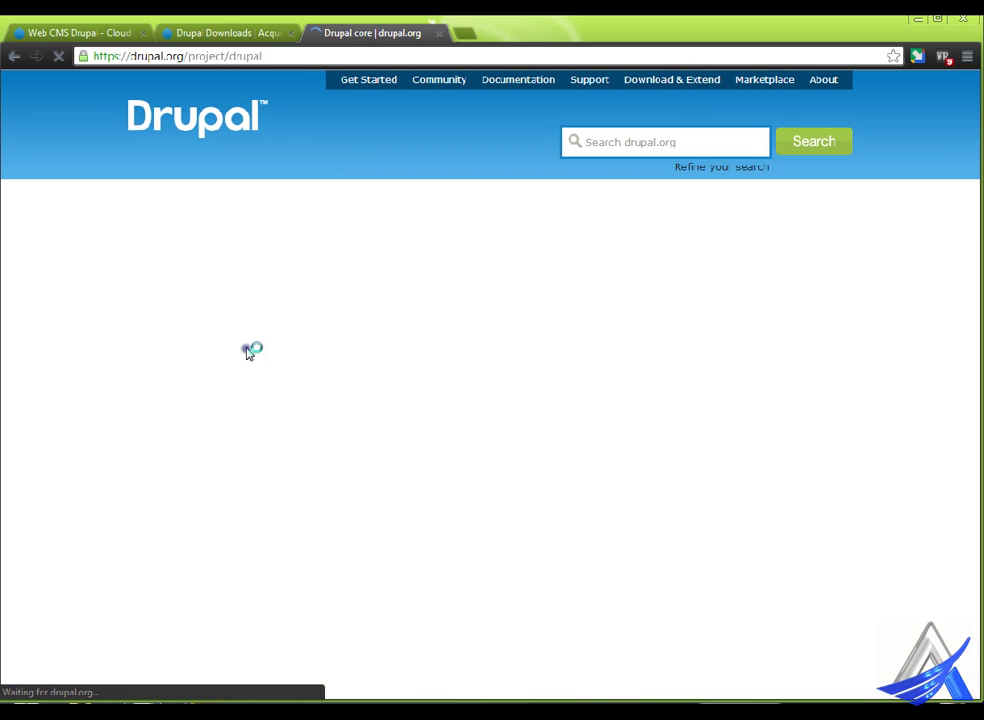
scroll(297, 354, down, 2)
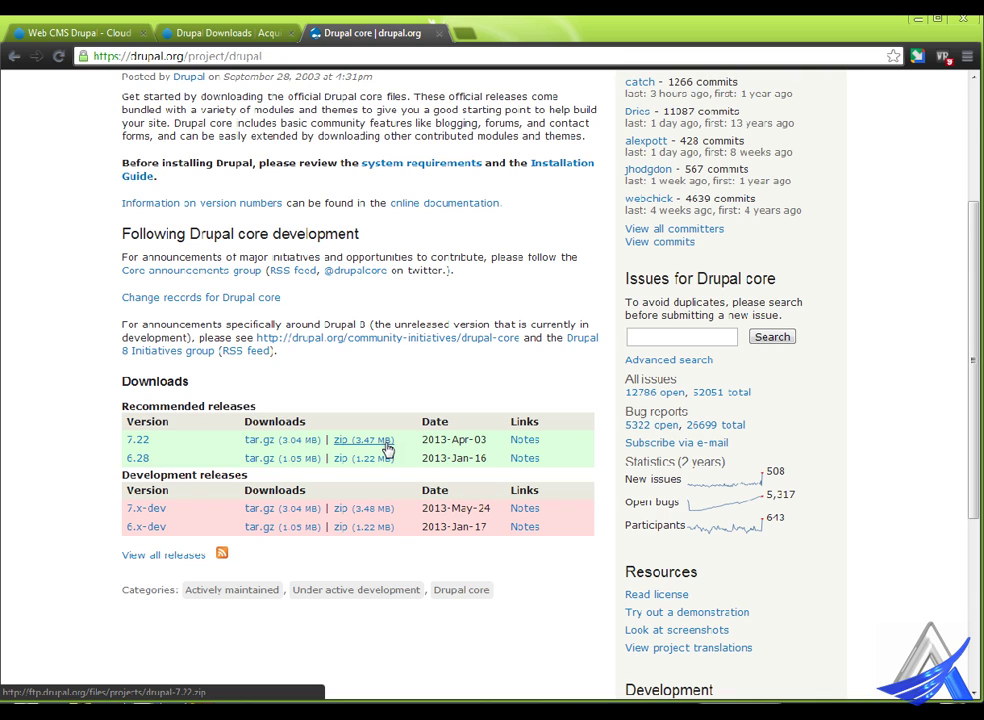
click(384, 445)
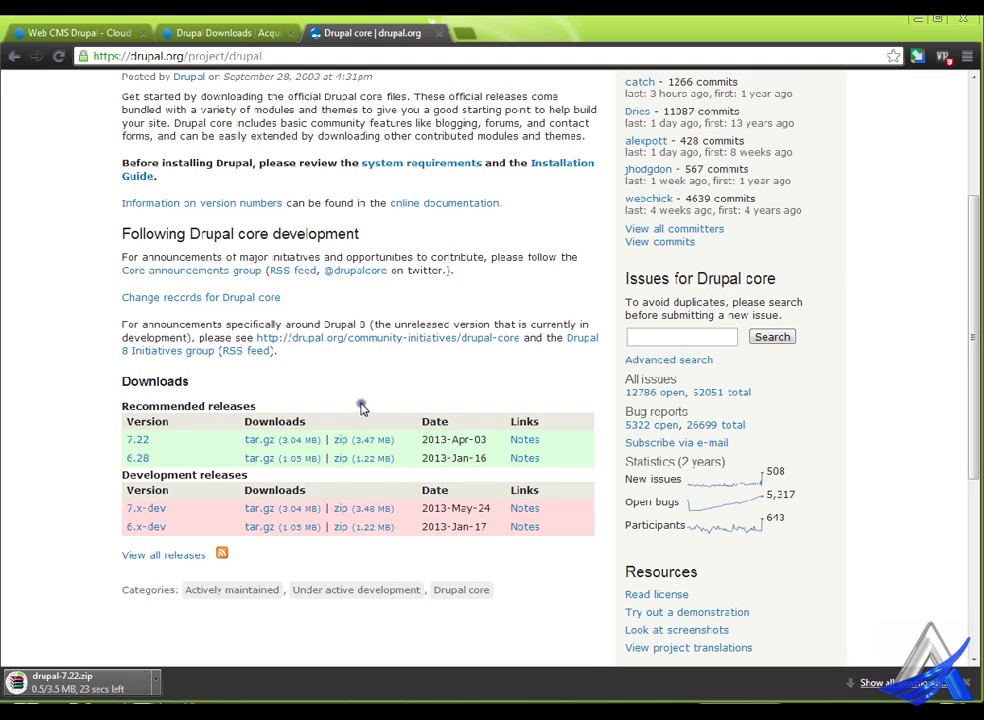
scroll(361, 407, up, 3)
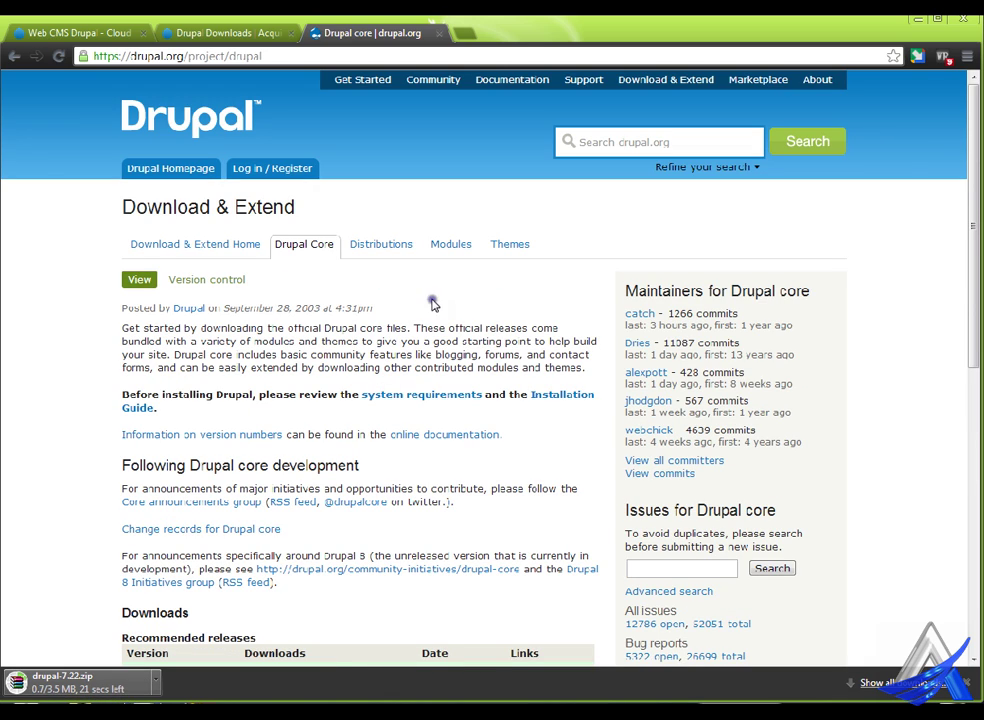
scroll(390, 405, down, 2)
scroll(391, 402, up, 2)
- Browse the drupal.org Modules listing
click(473, 244)
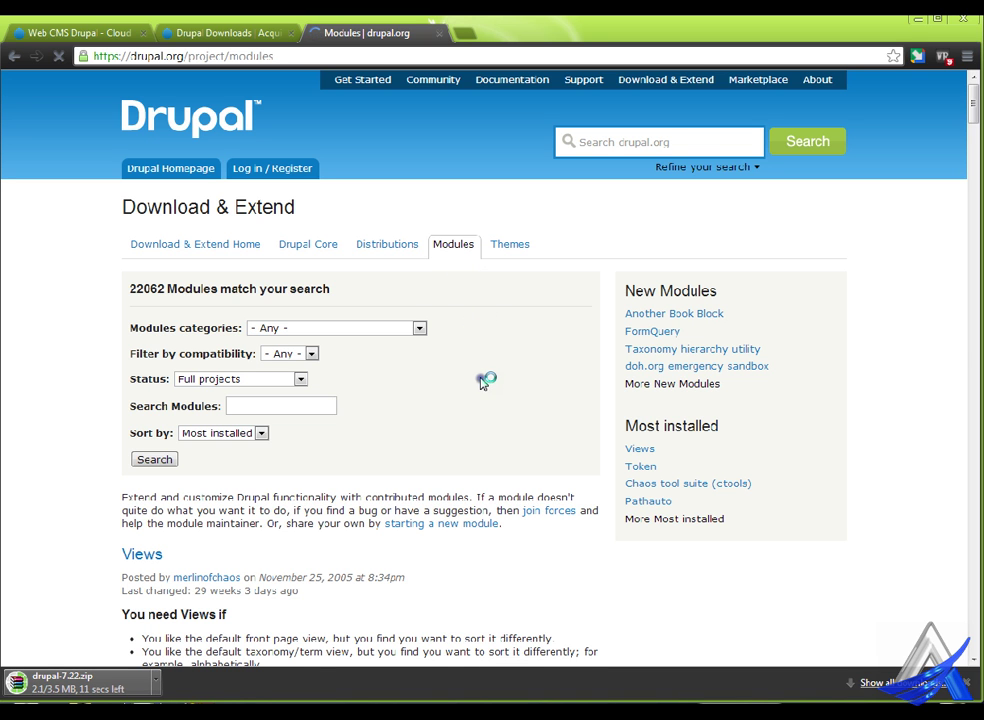
scroll(485, 378, down, 7)
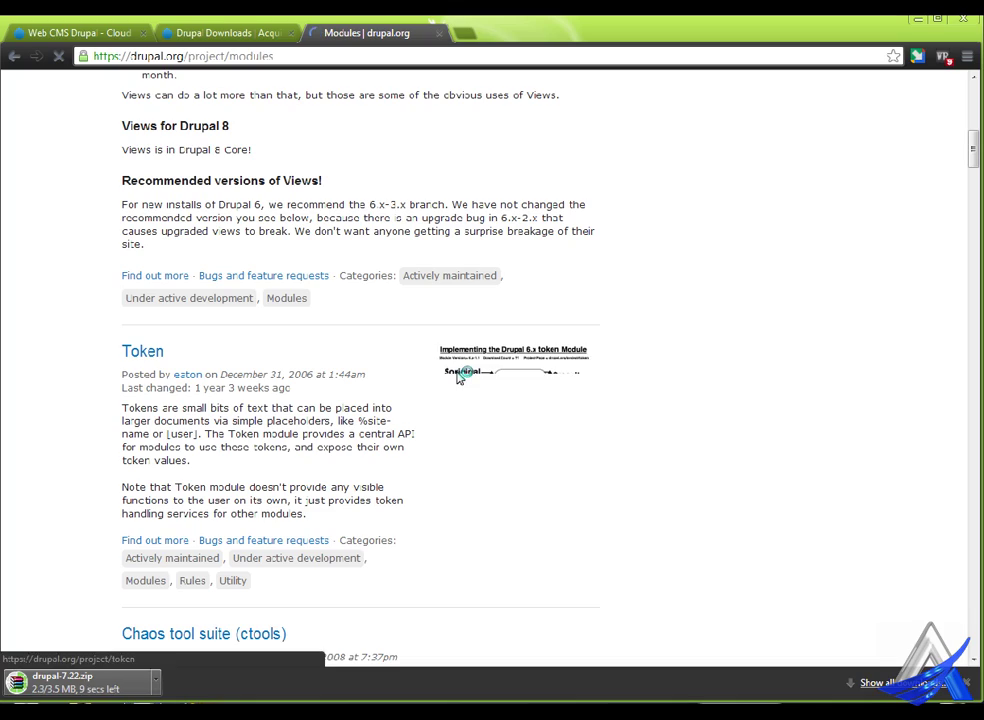
scroll(390, 400, down, 12)
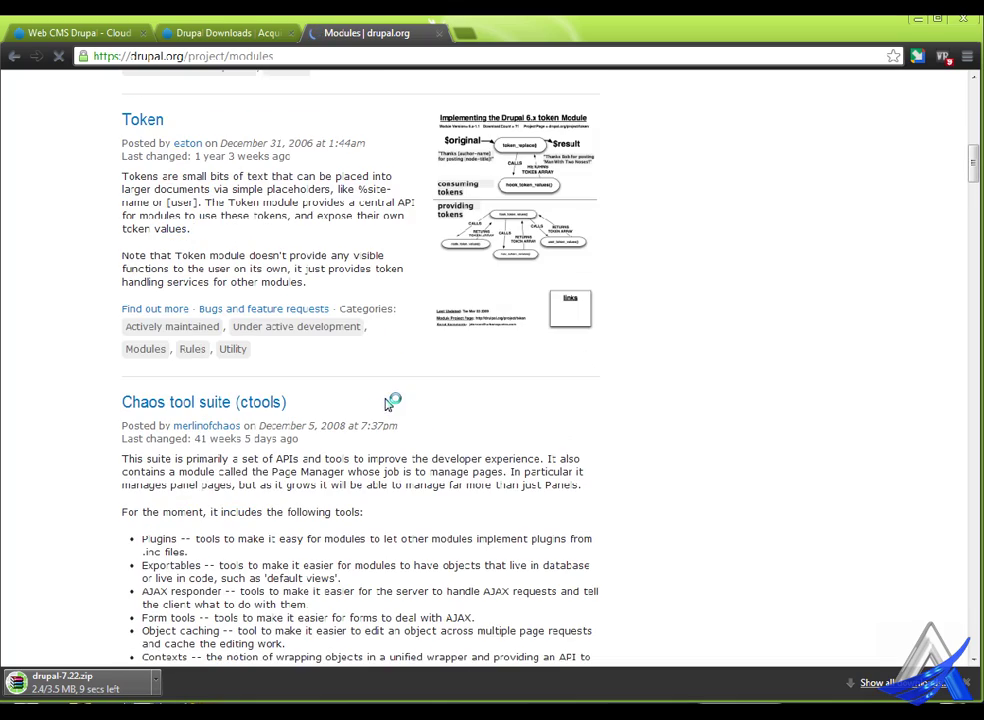
scroll(289, 408, down, 13)
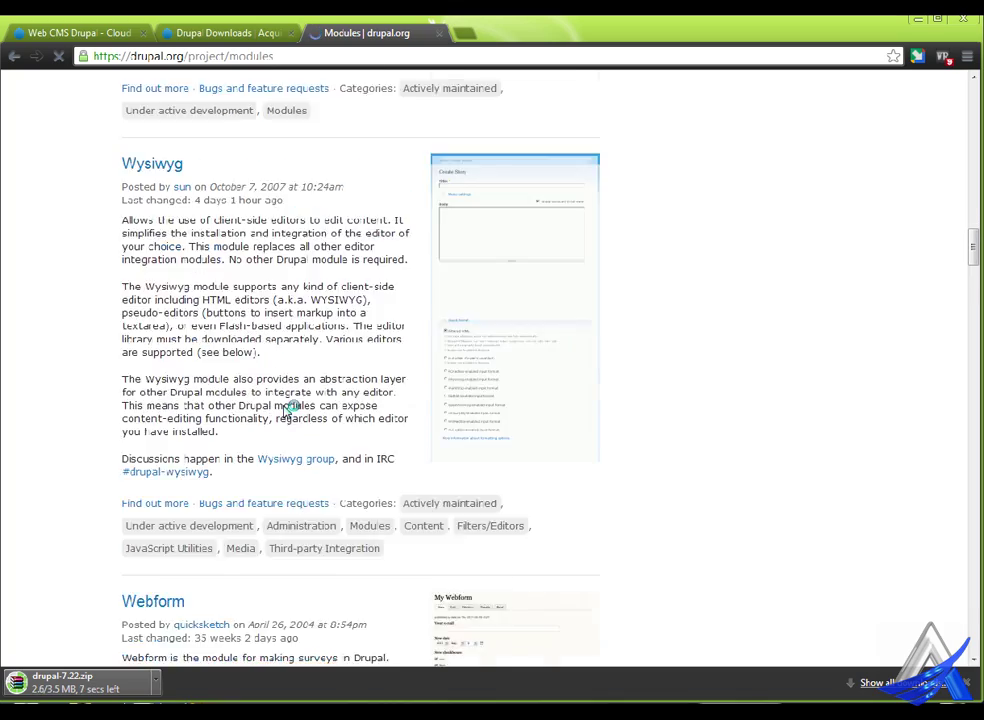
scroll(289, 410, up, 11)
scroll(289, 408, up, 15)
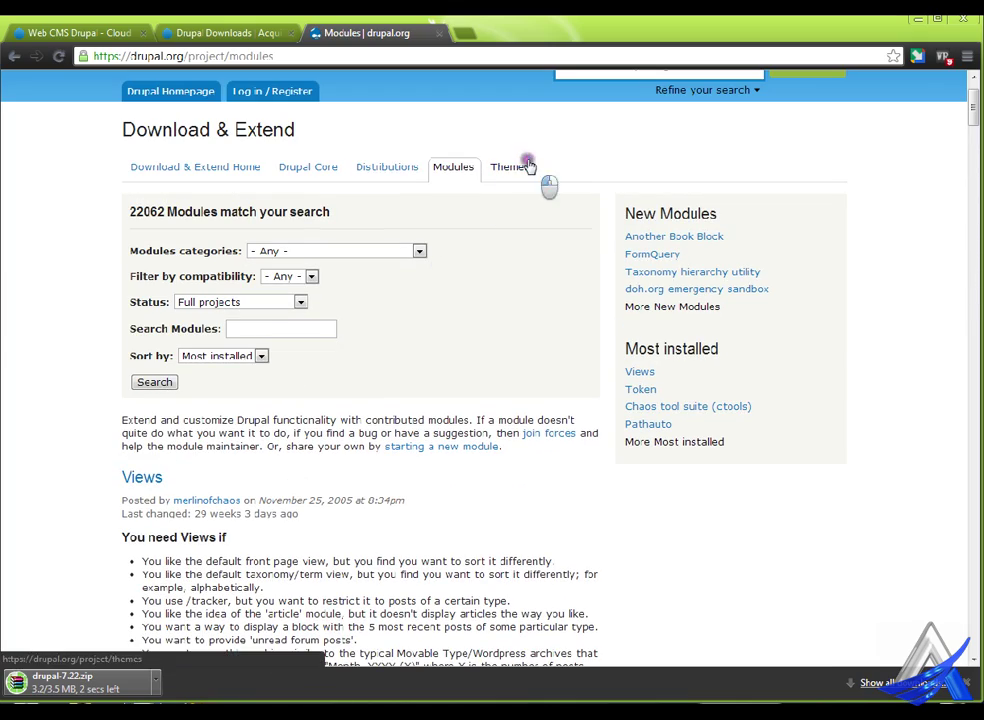
- Browse the drupal.org Themes listing
click(528, 167)
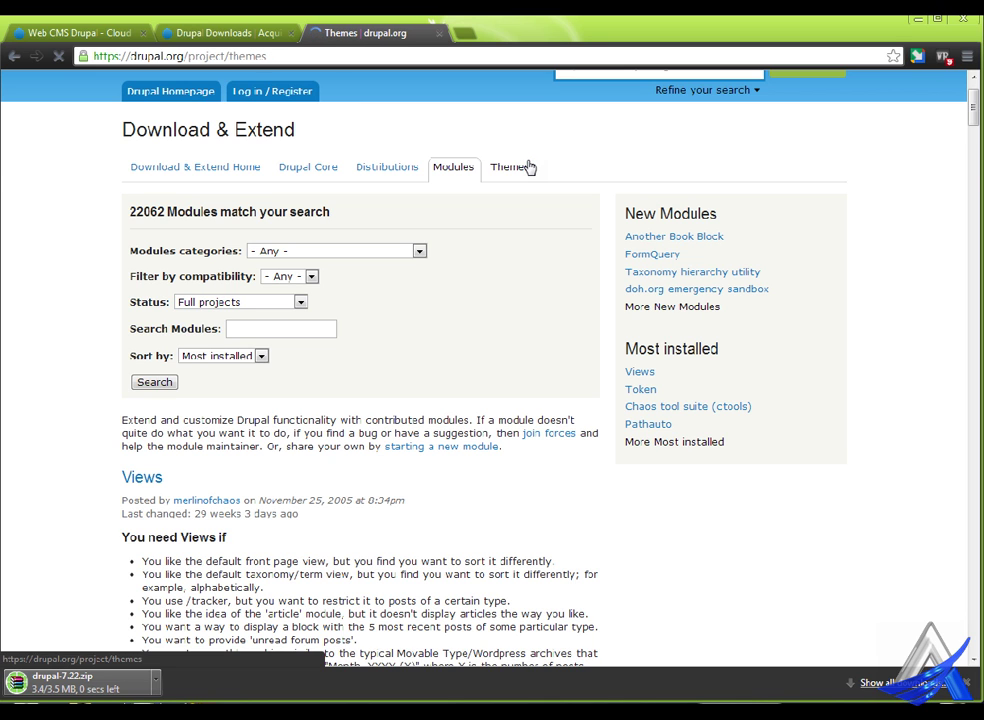
scroll(330, 355, down, 3)
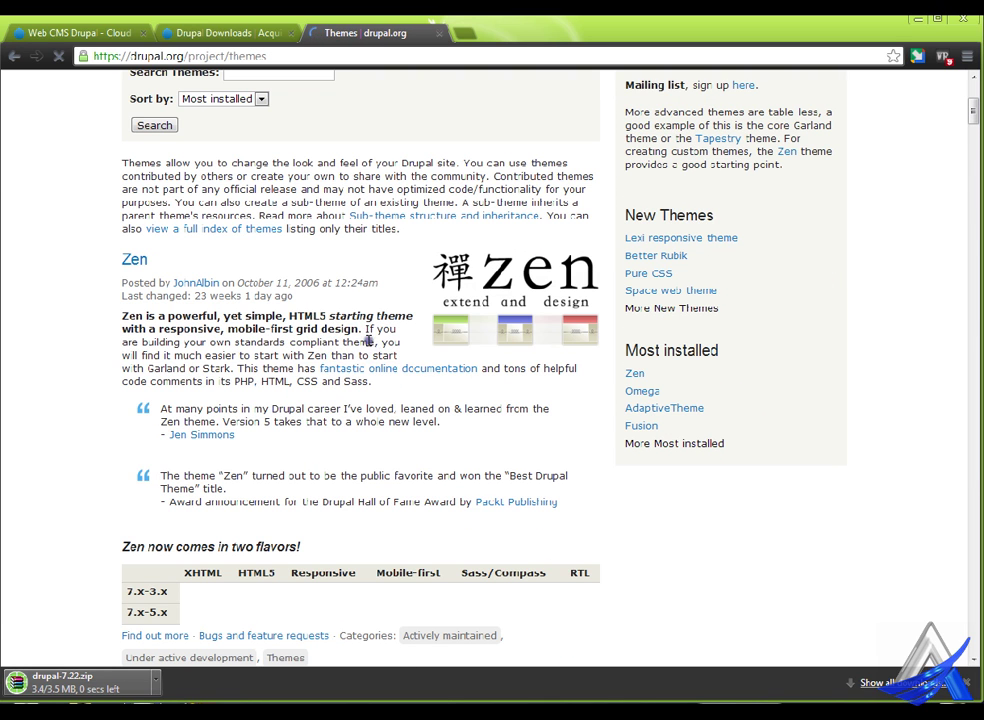
scroll(425, 337, down, 5)
scroll(425, 337, down, 12)
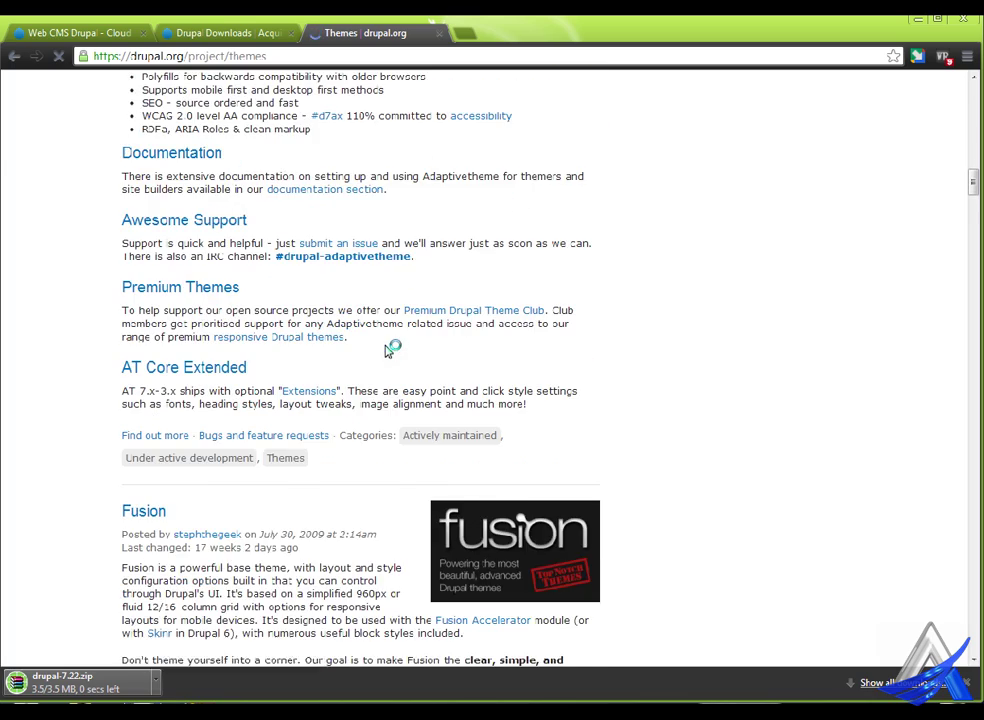
scroll(389, 350, down, 3)
scroll(389, 350, down, 5)
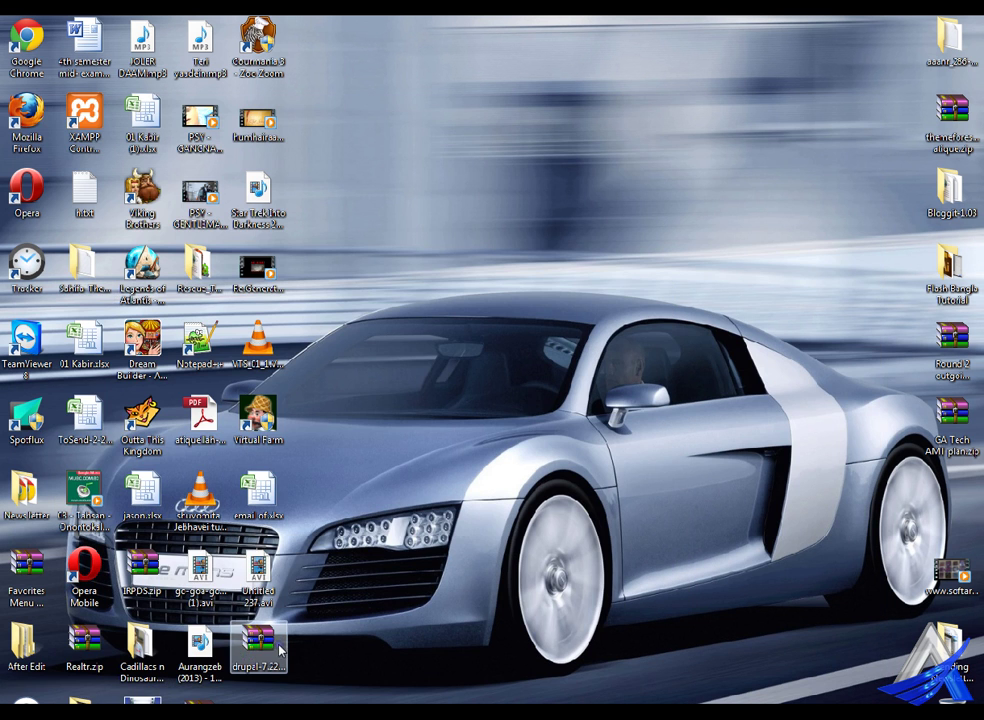
- Extract drupal-7.22.zip onto the desktop
drag(258, 645, 398, 263)
right_click(390, 262)
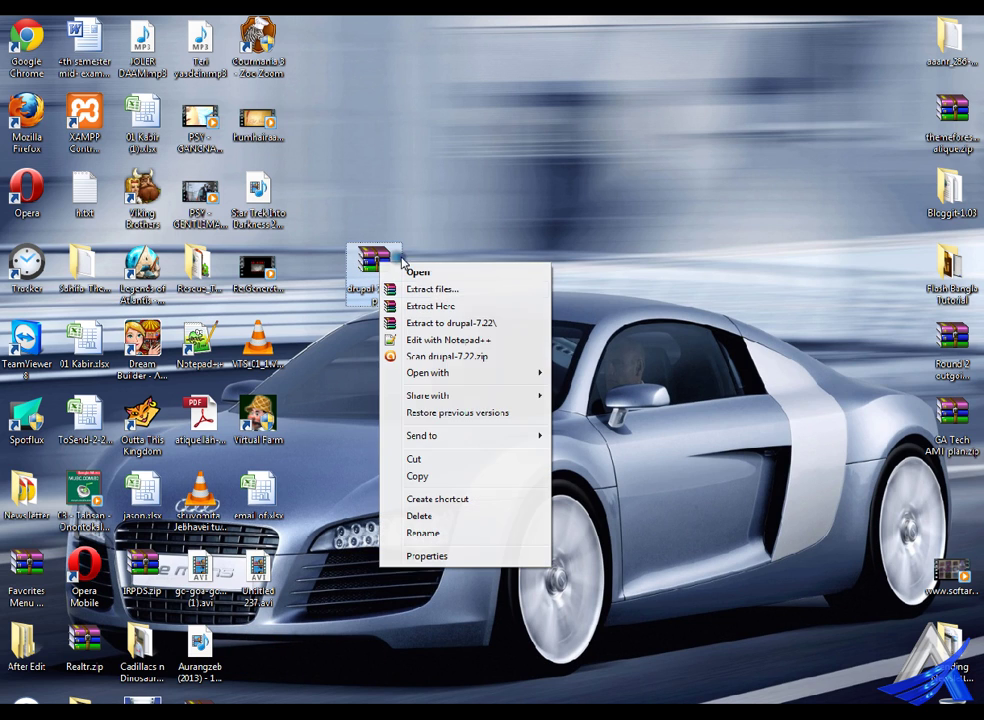
click(459, 305)
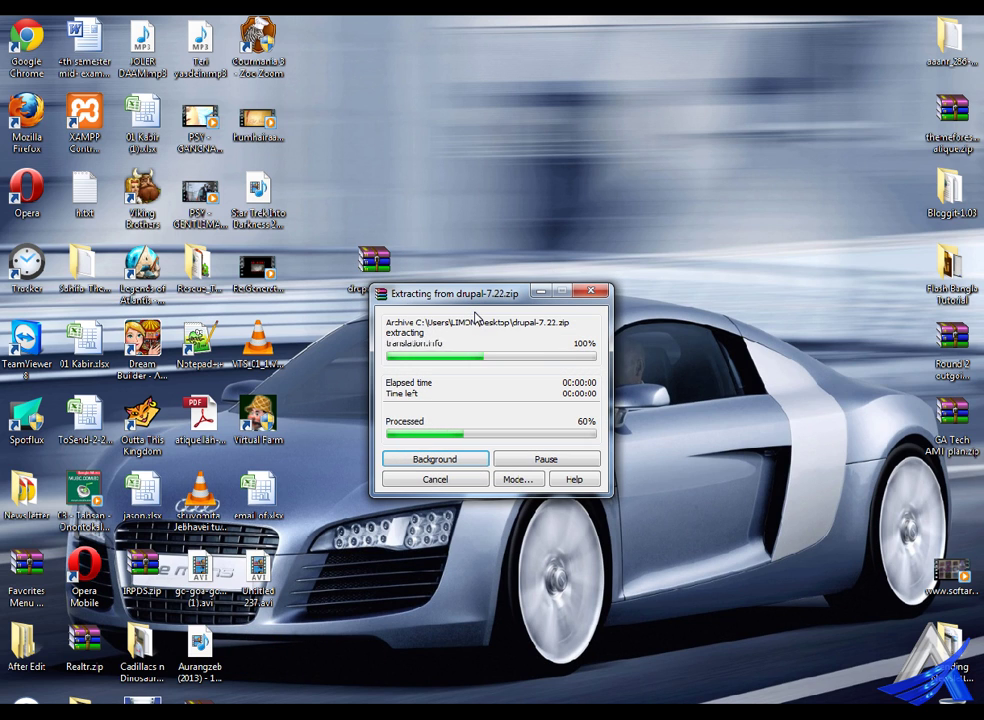
- Rename the extracted drupal-7.22 folder to drupal
click(272, 672)
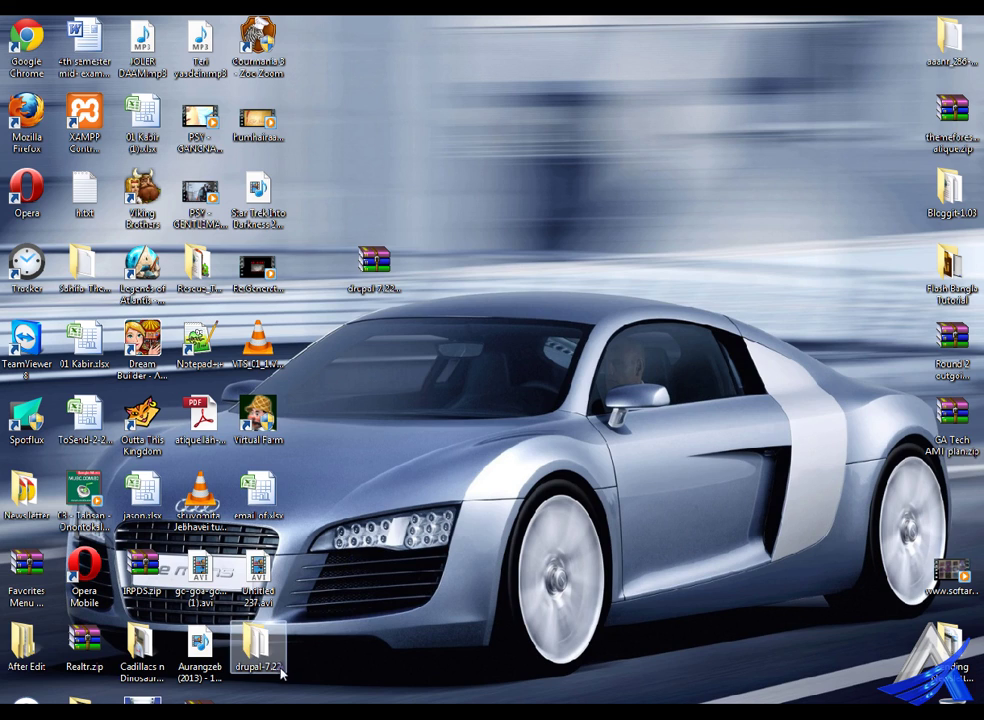
key(F2)
key(End)
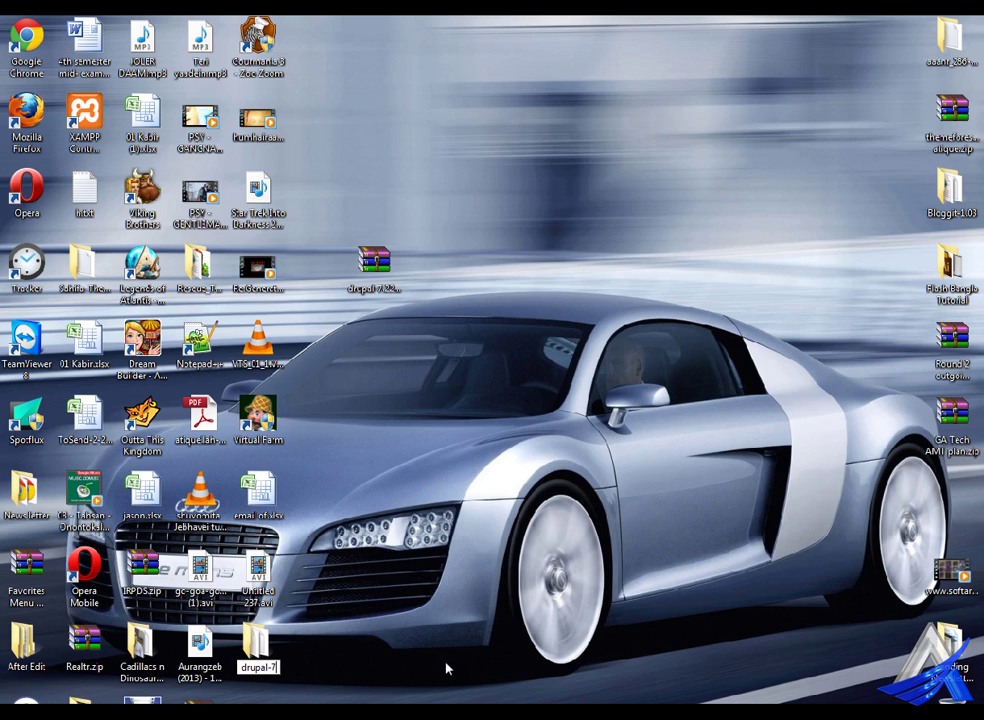
key(BackSpace)
key(BackSpace)
key(BackSpace)
key(BackSpace)
key(BackSpace)
key(Return)
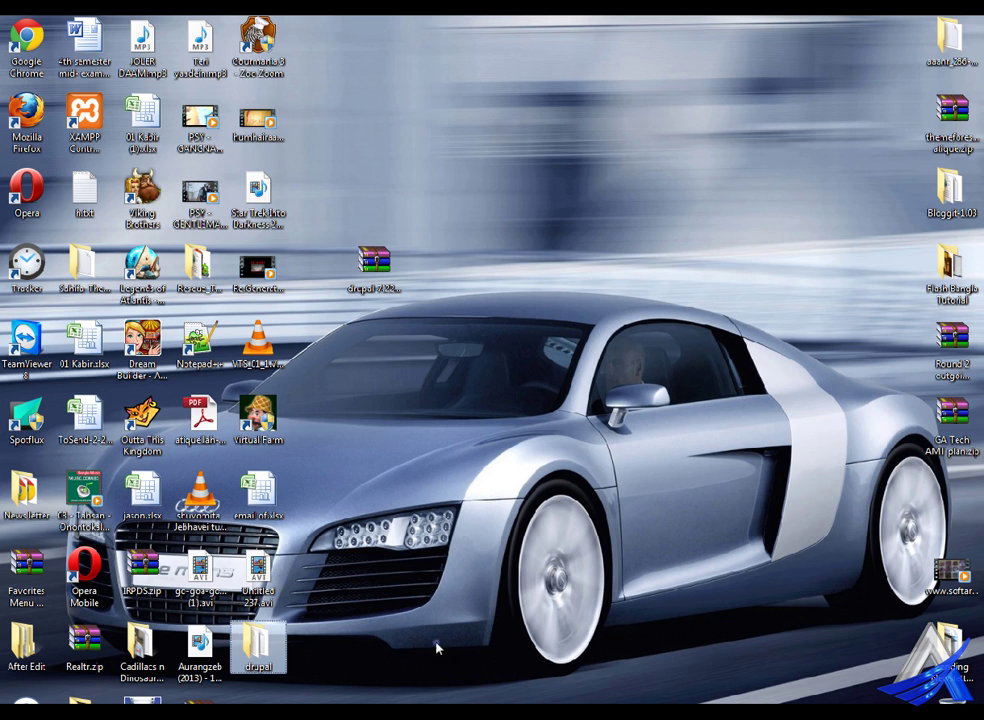
- Cut the drupal folder so it can be moved
drag(258, 648, 503, 265)
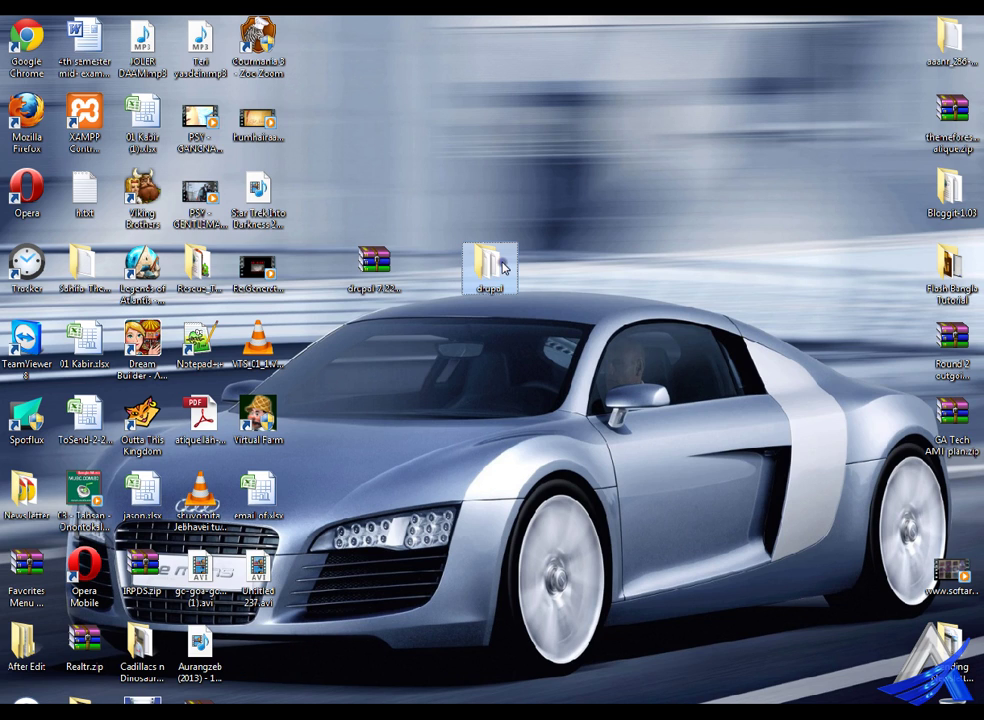
right_click(503, 265)
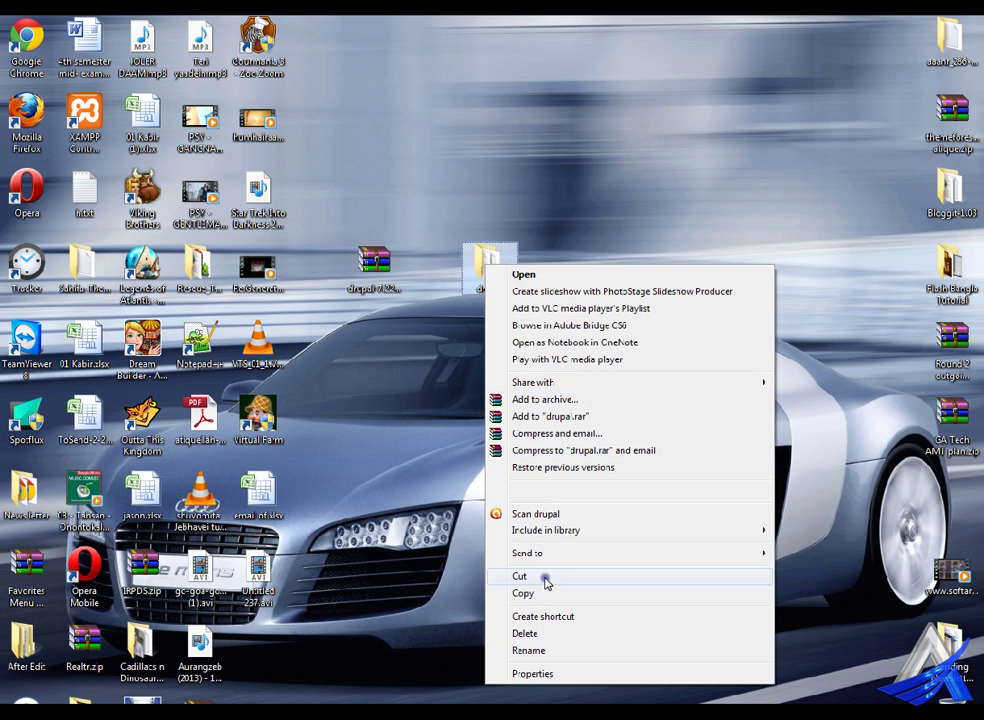
click(546, 580)
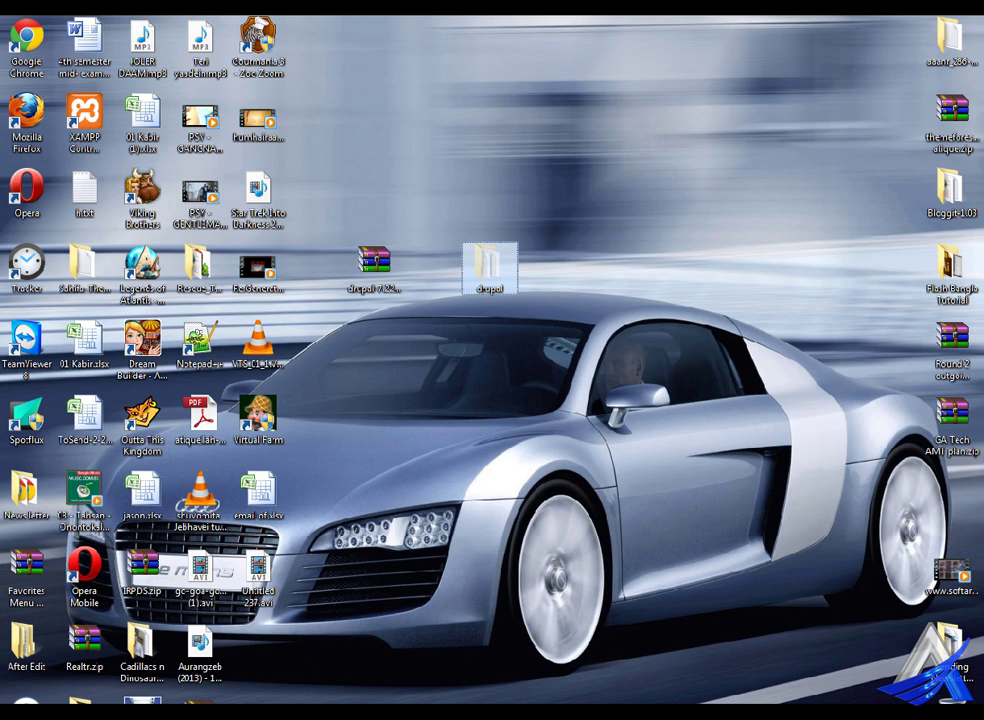
key(super)
- Paste the drupal folder into C:\xampp\htdocs, then return to Chrome's Themes page
click(232, 384)
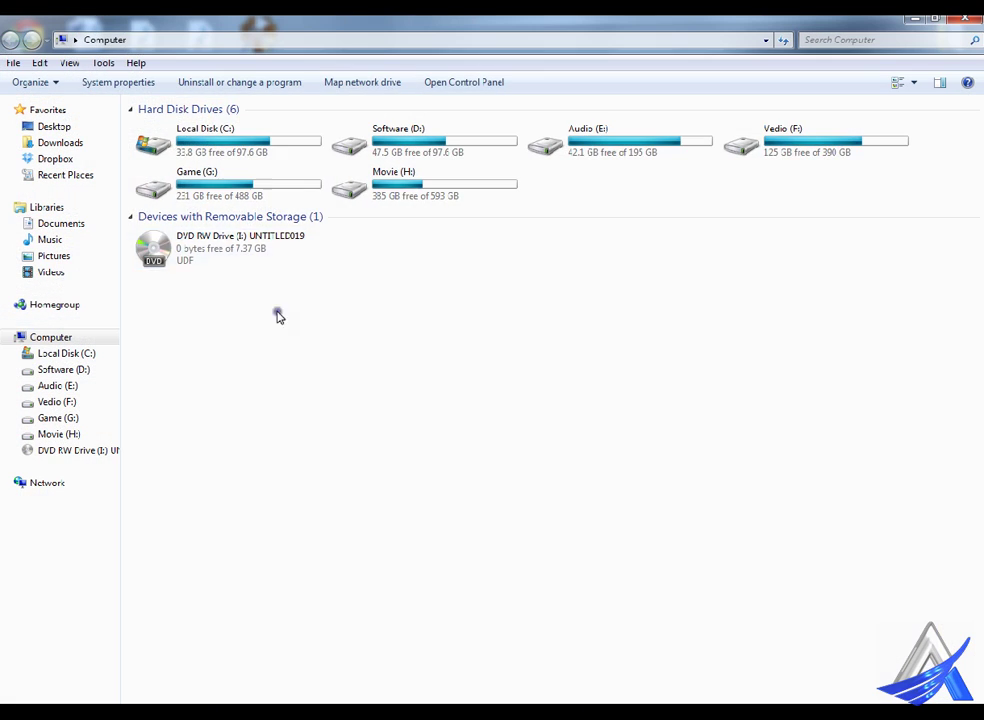
double_click(170, 150)
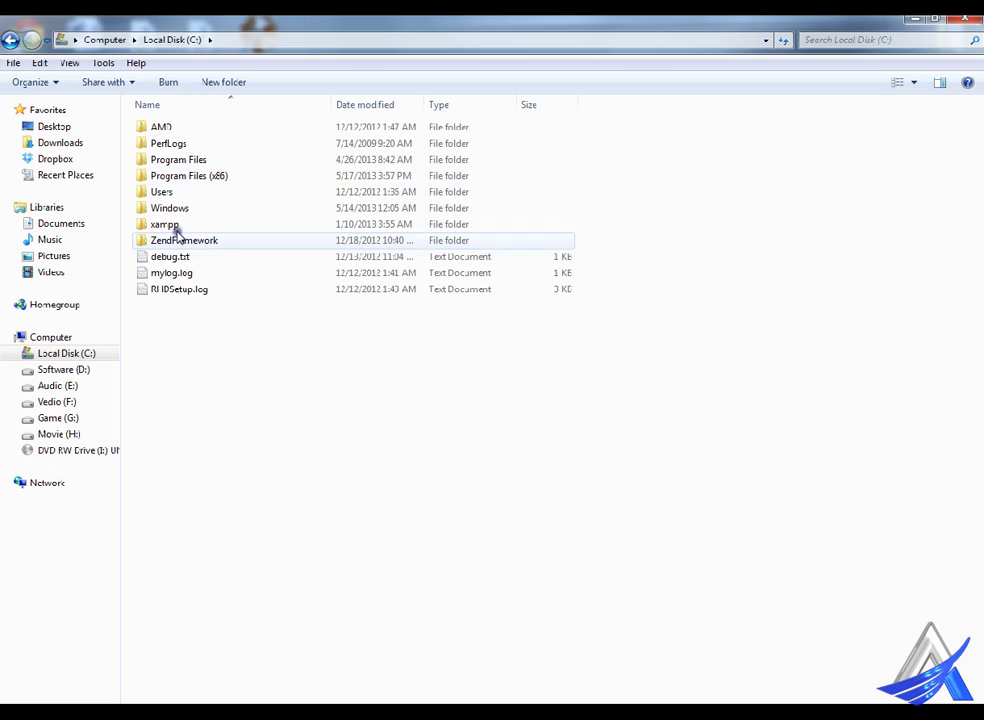
double_click(185, 224)
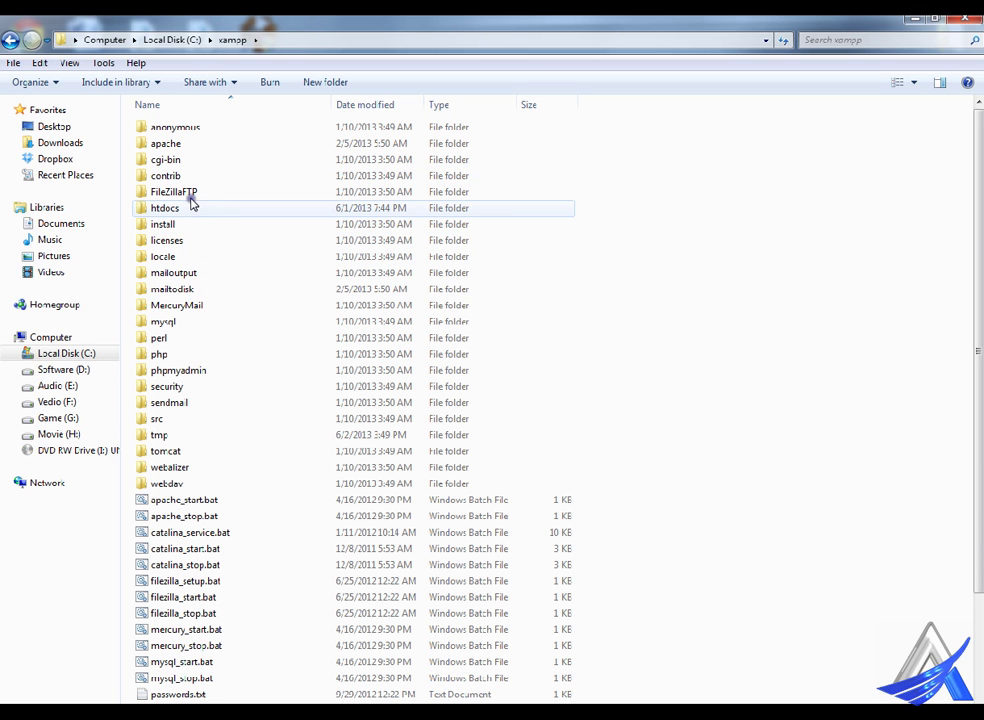
double_click(185, 207)
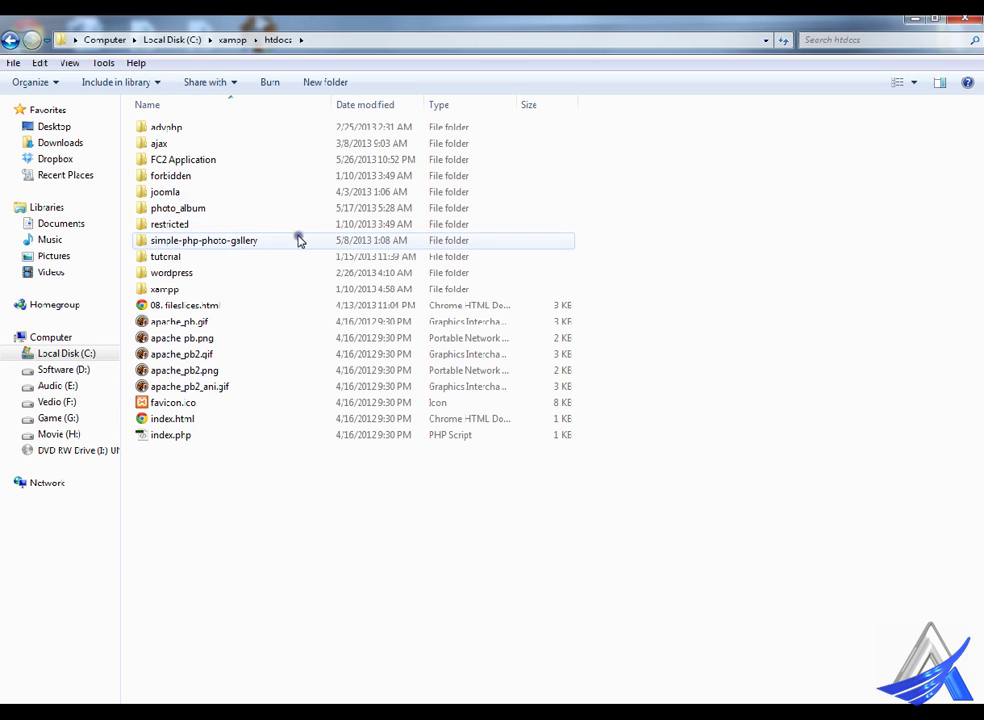
right_click(746, 187)
click(780, 321)
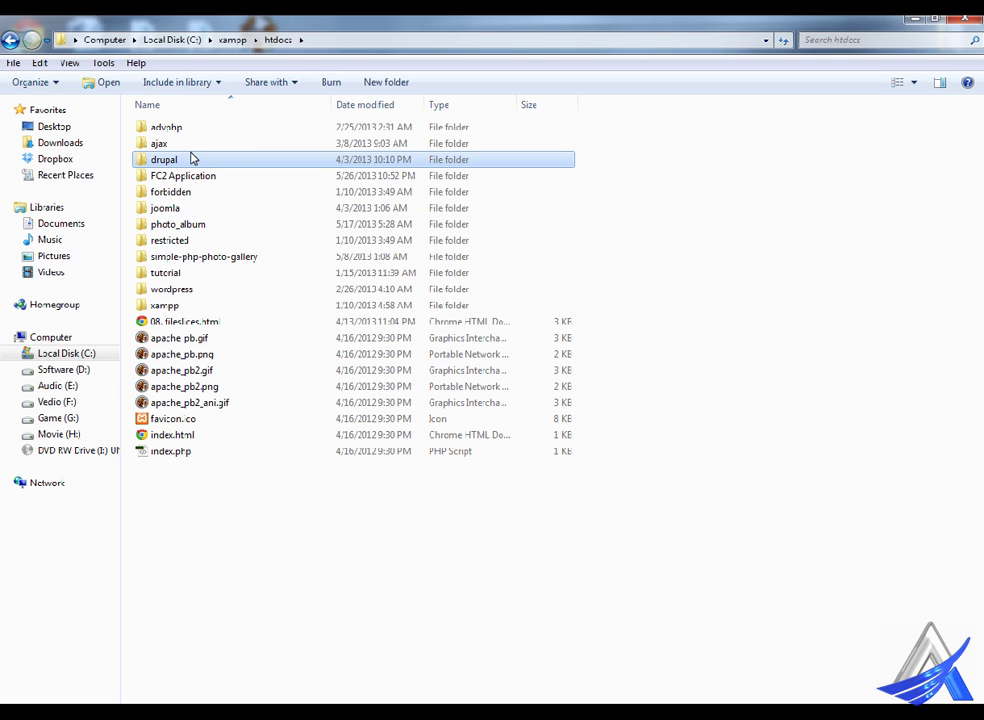
mouse_move(180, 712)
click(270, 660)
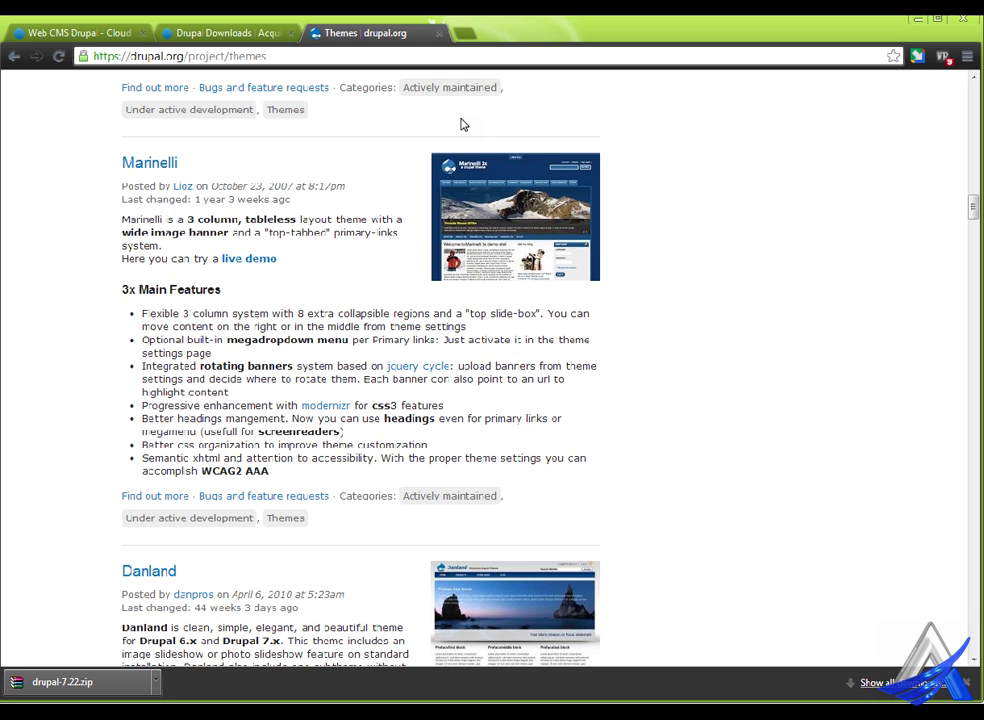
- Dismiss the drupal-7.22.zip download bar and switch to the XAMPP for Windows tab
click(965, 682)
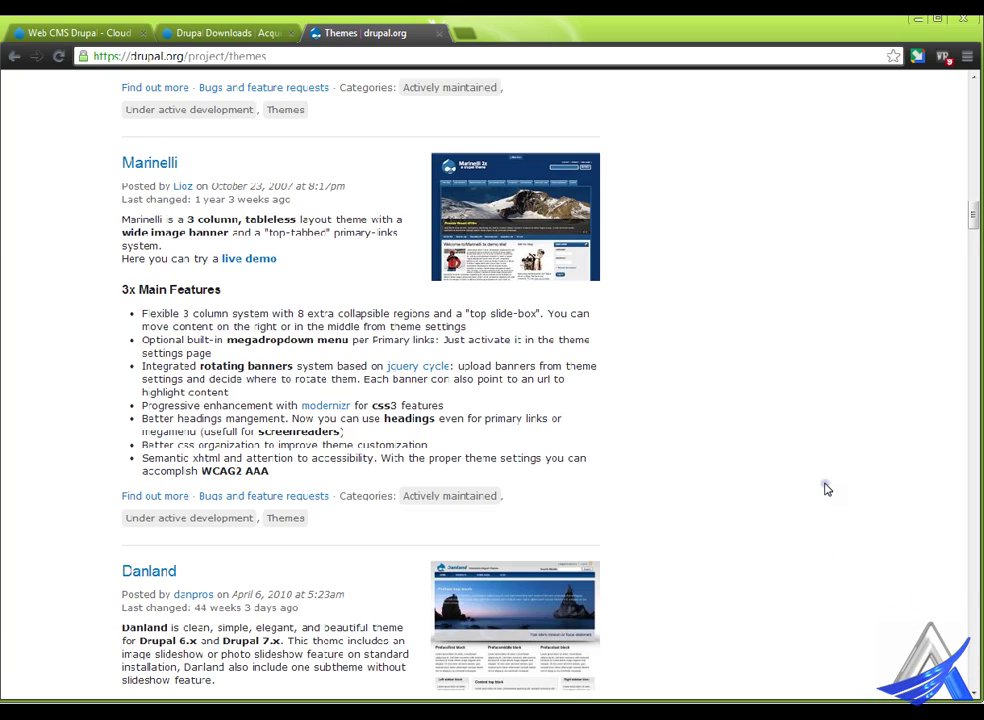
scroll(762, 472, up, 20)
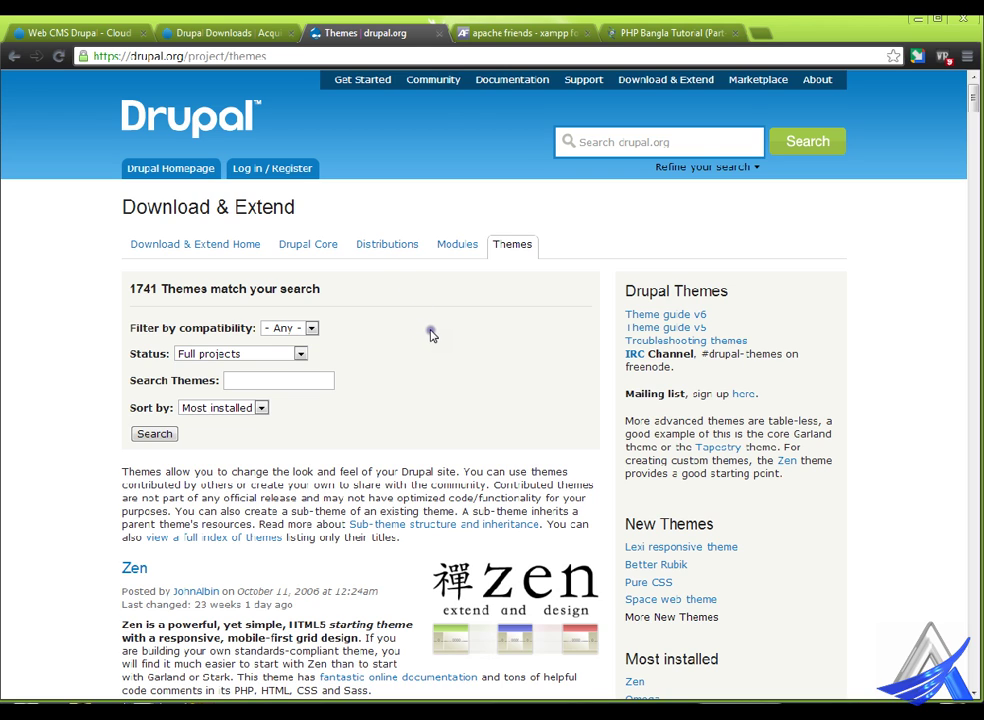
click(512, 32)
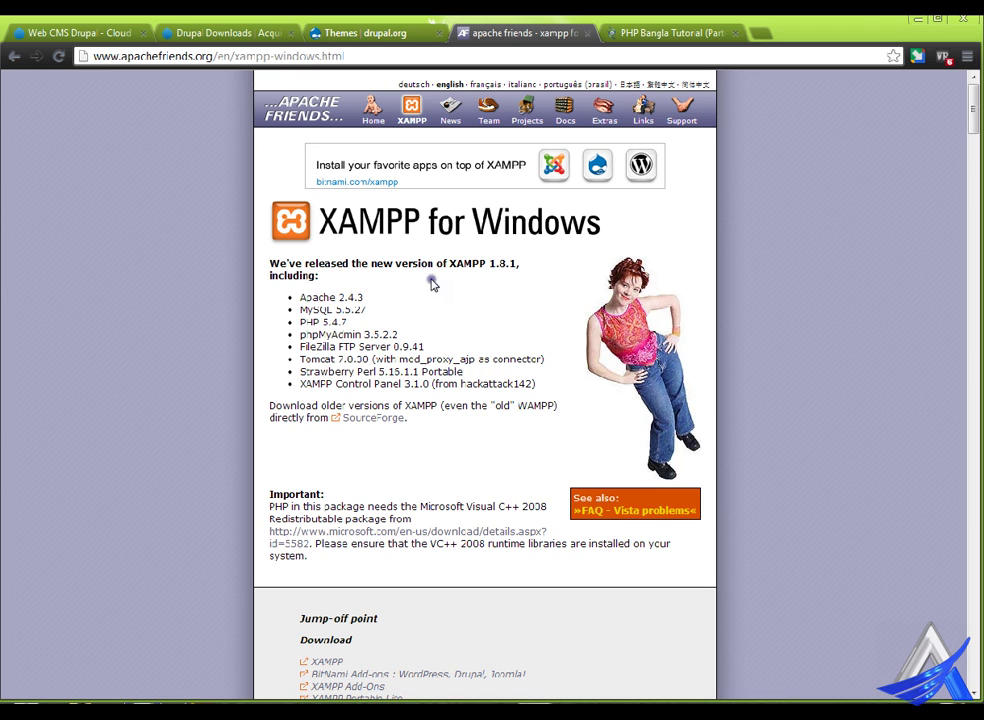
scroll(434, 383, down, 1)
scroll(434, 383, down, 3)
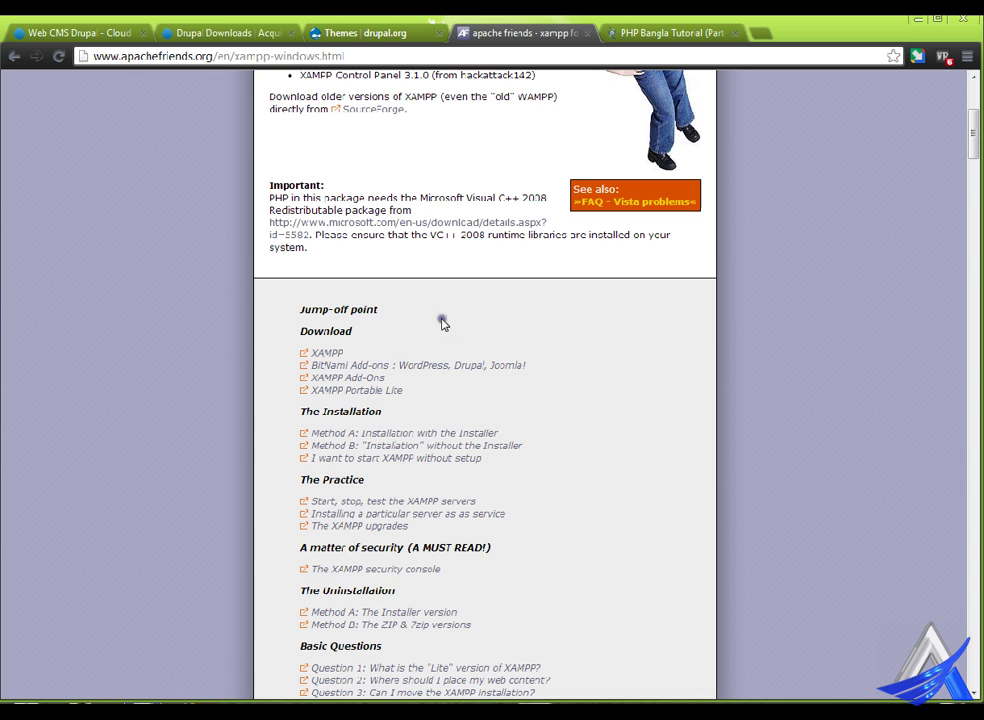
- Skim the PHP Bangla Tutorial post, then close it and the XAMPP tab
click(672, 28)
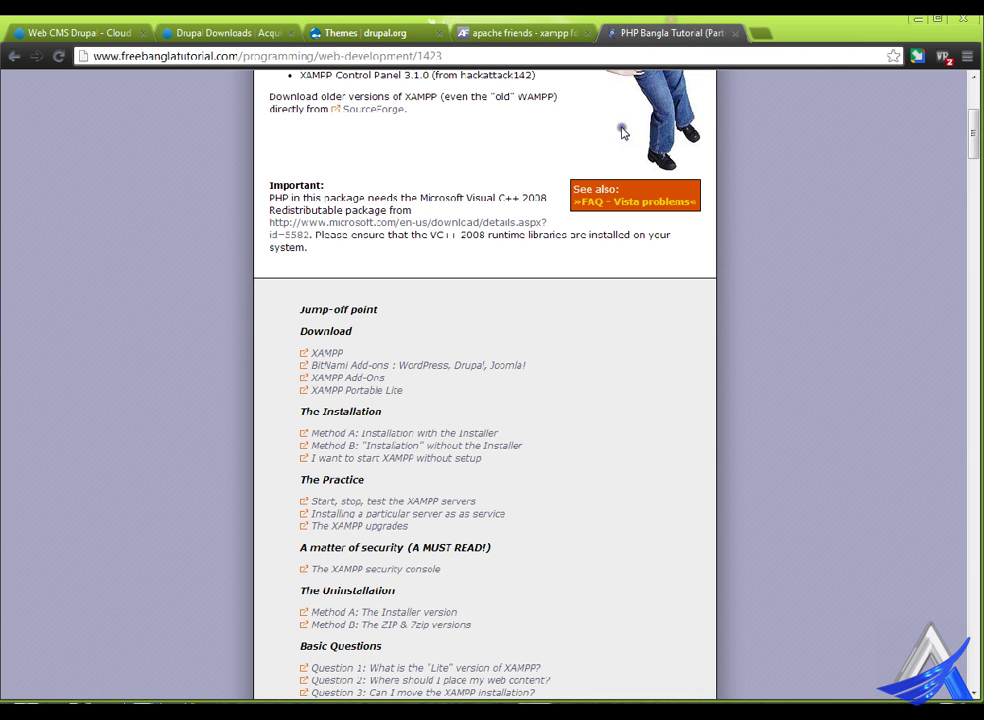
scroll(384, 405, down, 3)
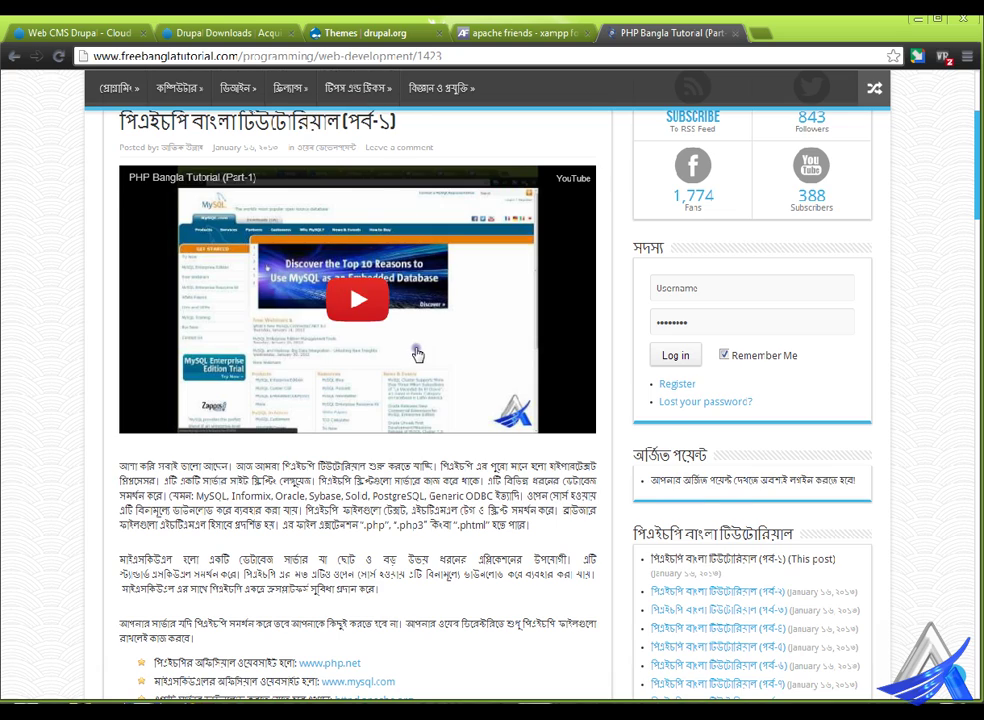
scroll(360, 360, down, 2)
scroll(362, 403, up, 3)
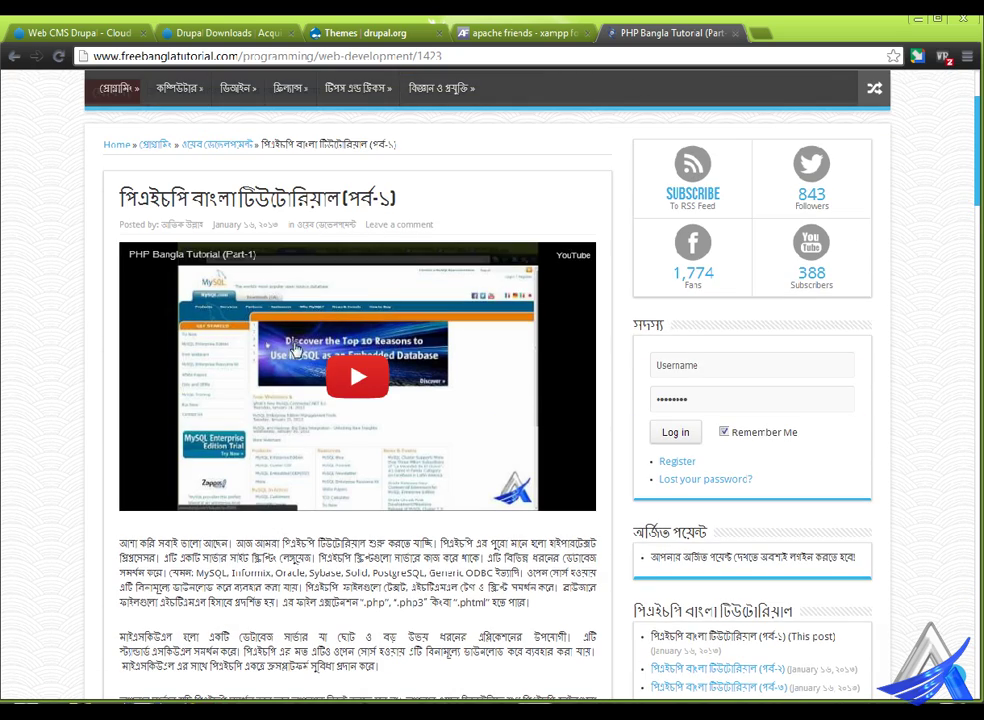
scroll(384, 467, down, 4)
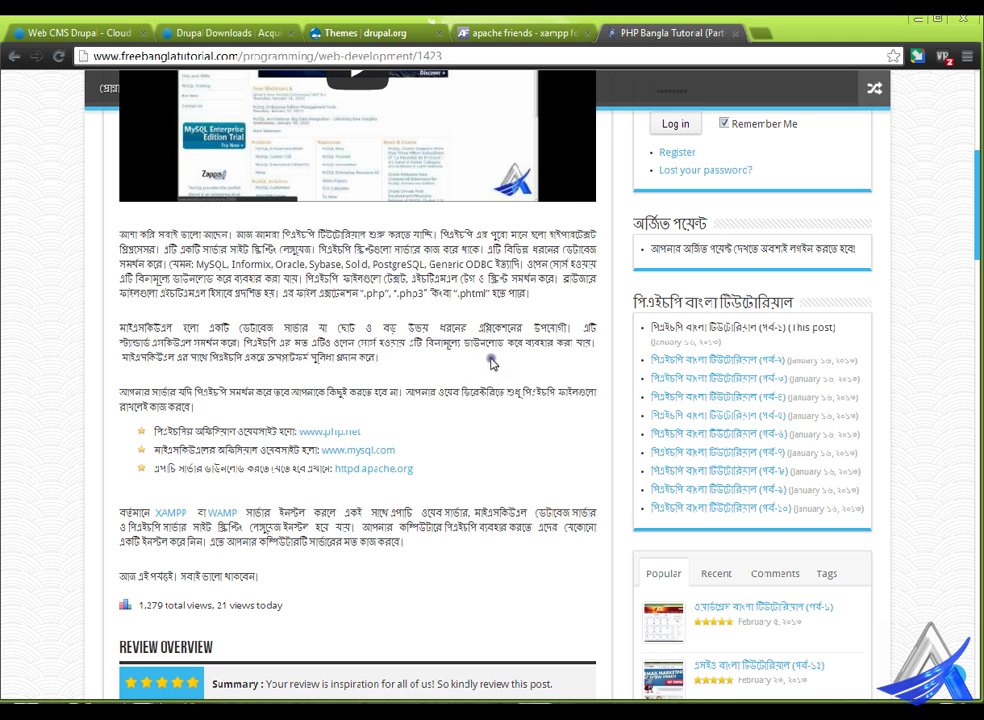
click(575, 33)
middle_click(615, 27)
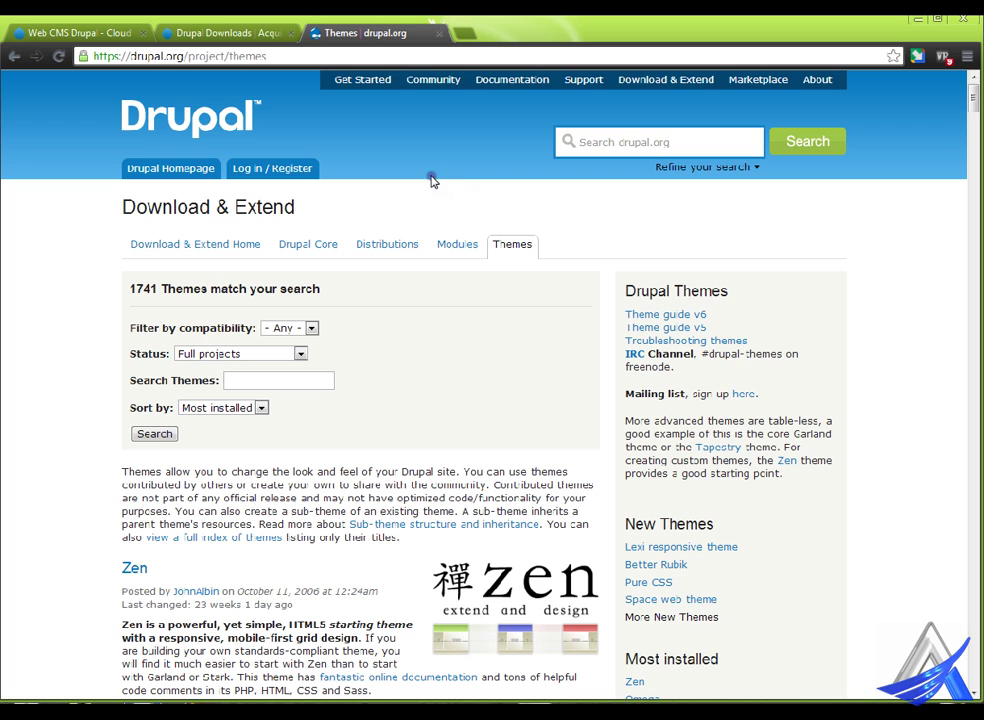
- Look over the Acquia home page
click(64, 19)
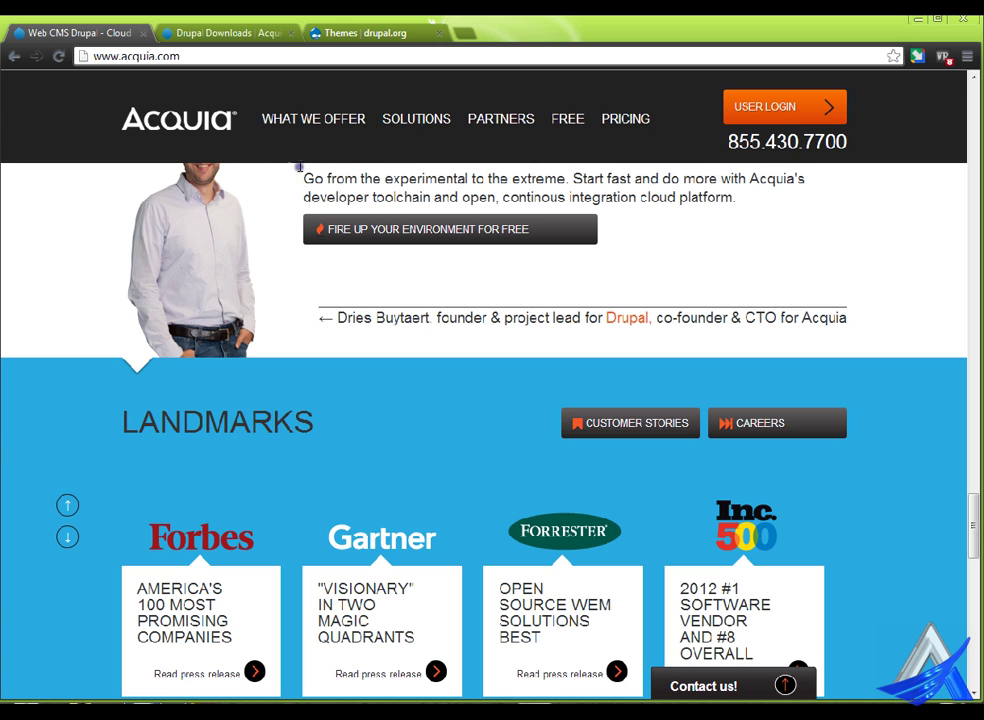
scroll(395, 305, down, 2)
scroll(395, 305, up, 3)
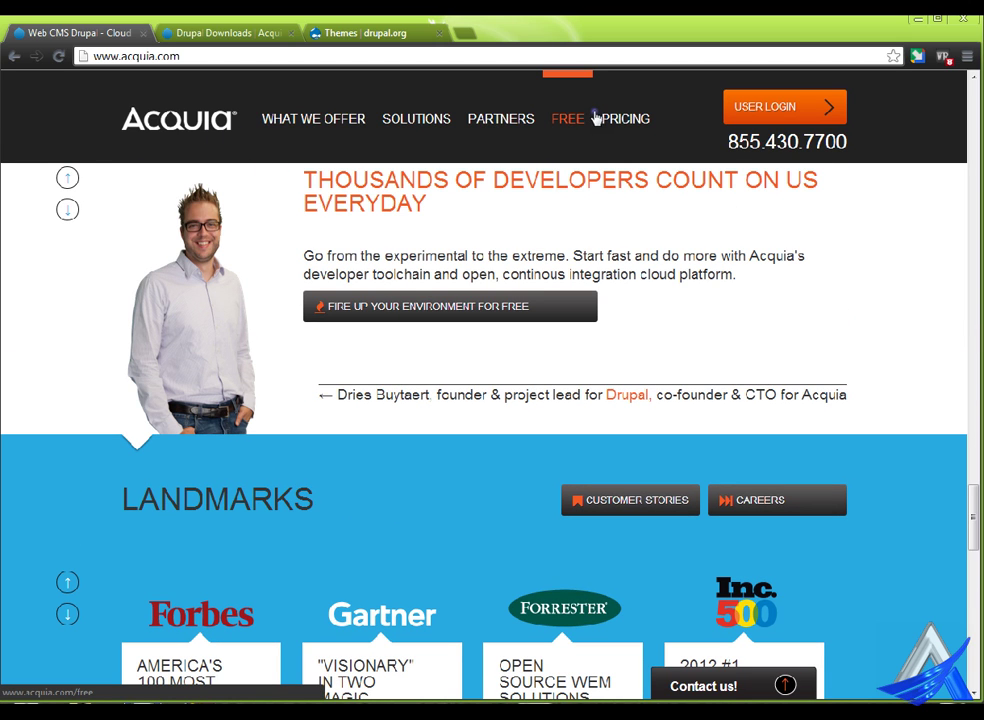
- View the Acquia Downloads page, highlighting the Acquia Drupal heading, and open a new tab
click(172, 30)
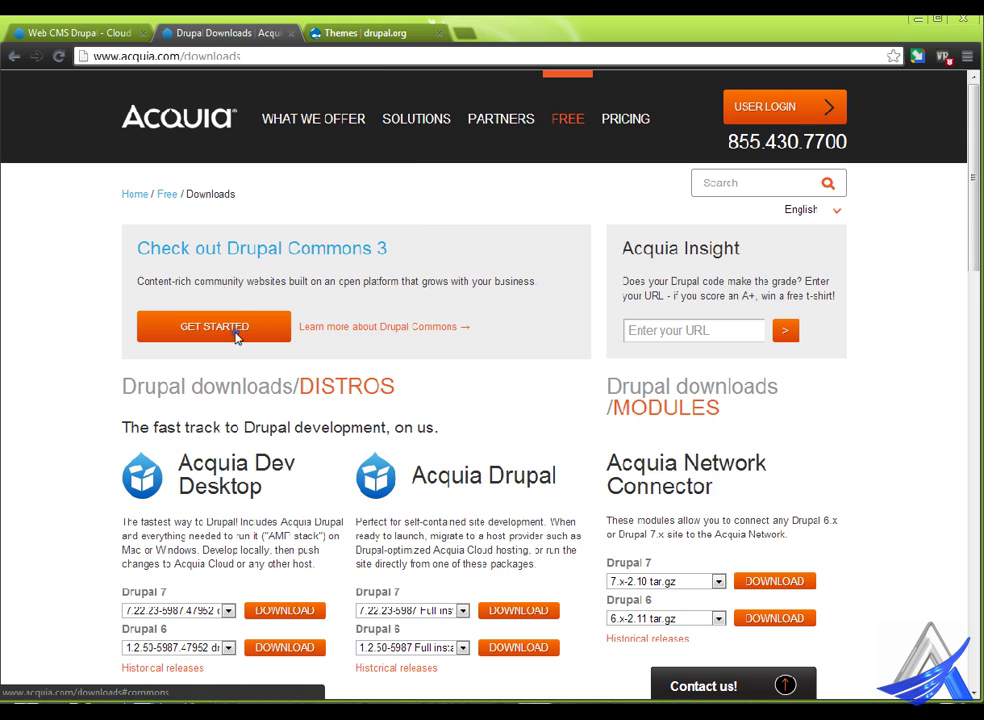
scroll(260, 345, down, 3)
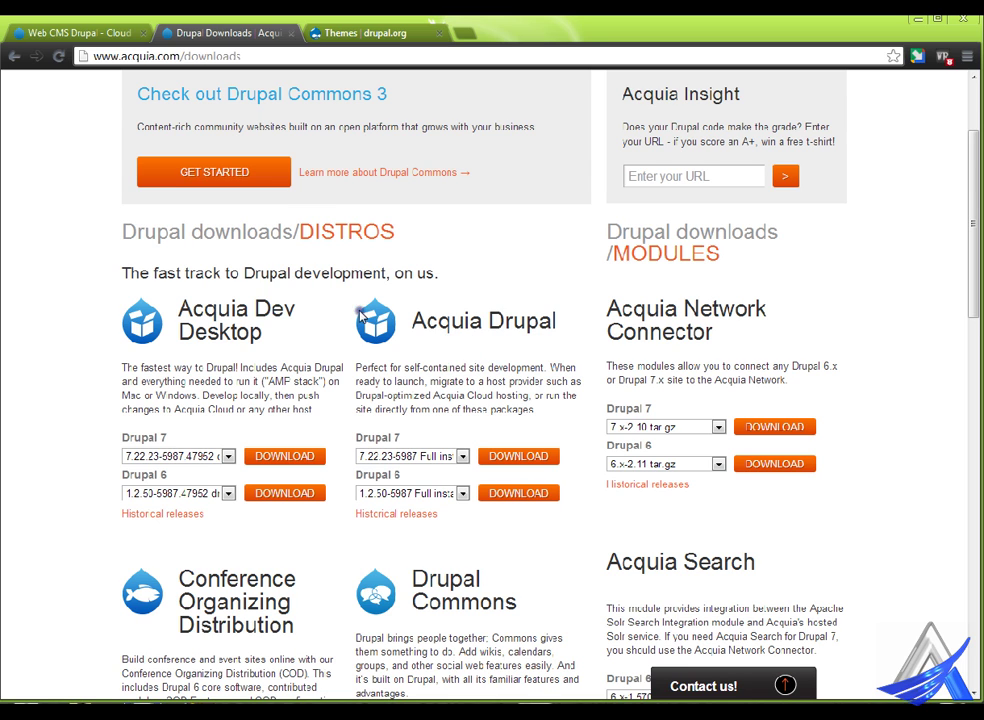
scroll(400, 325, up, 2)
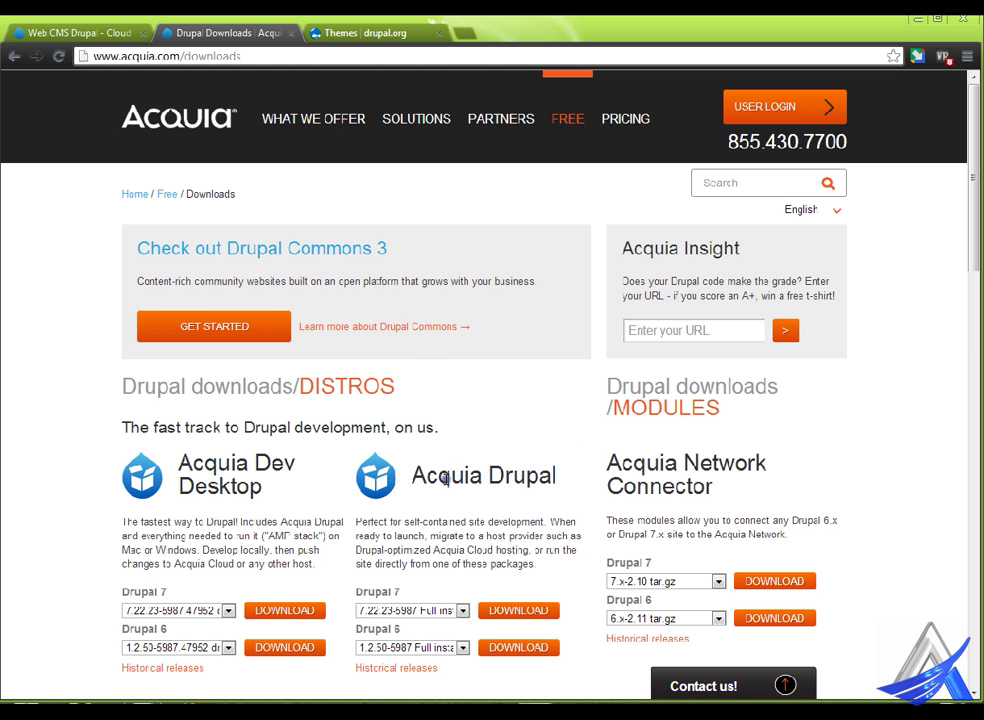
drag(413, 477, 586, 468)
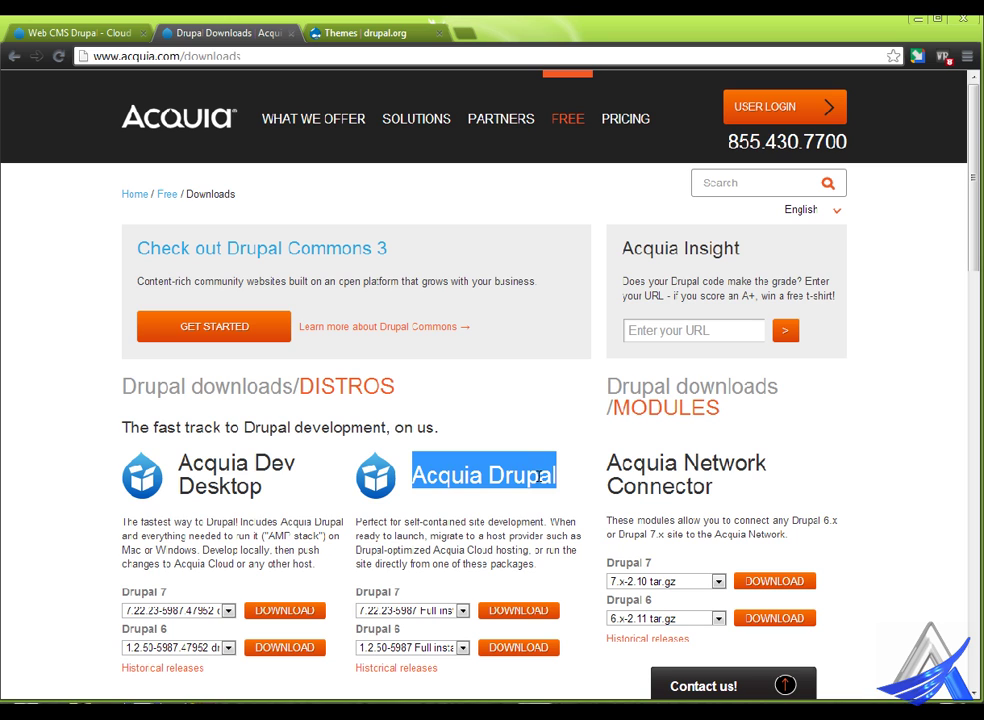
click(481, 518)
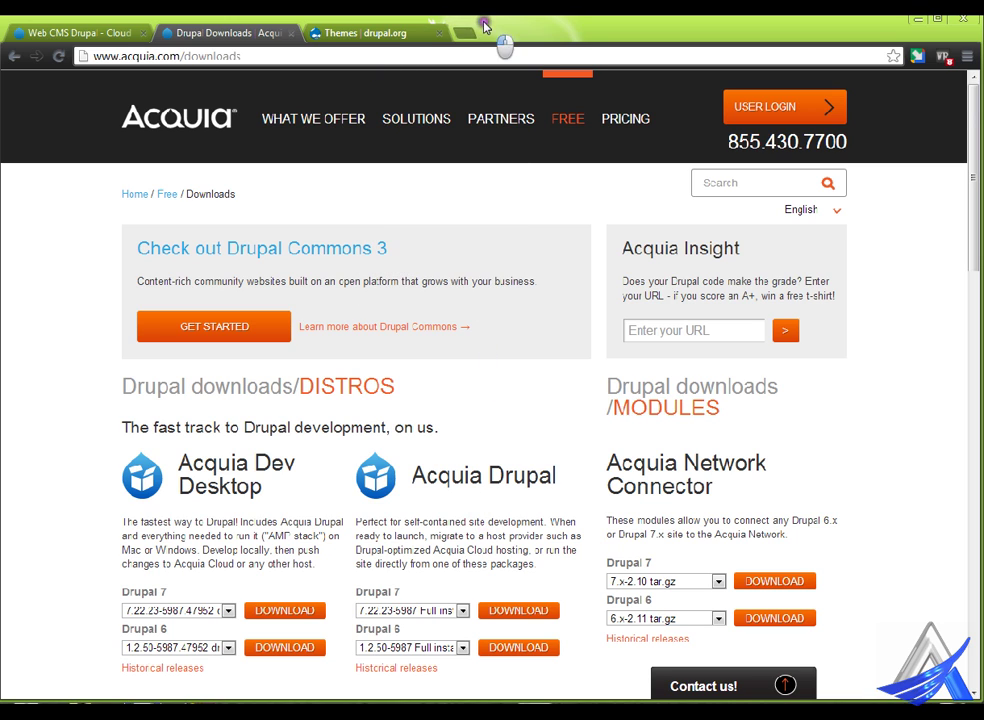
click(465, 31)
- Open phpMyAdmin from localhost and create a database named drupal
text(loc)
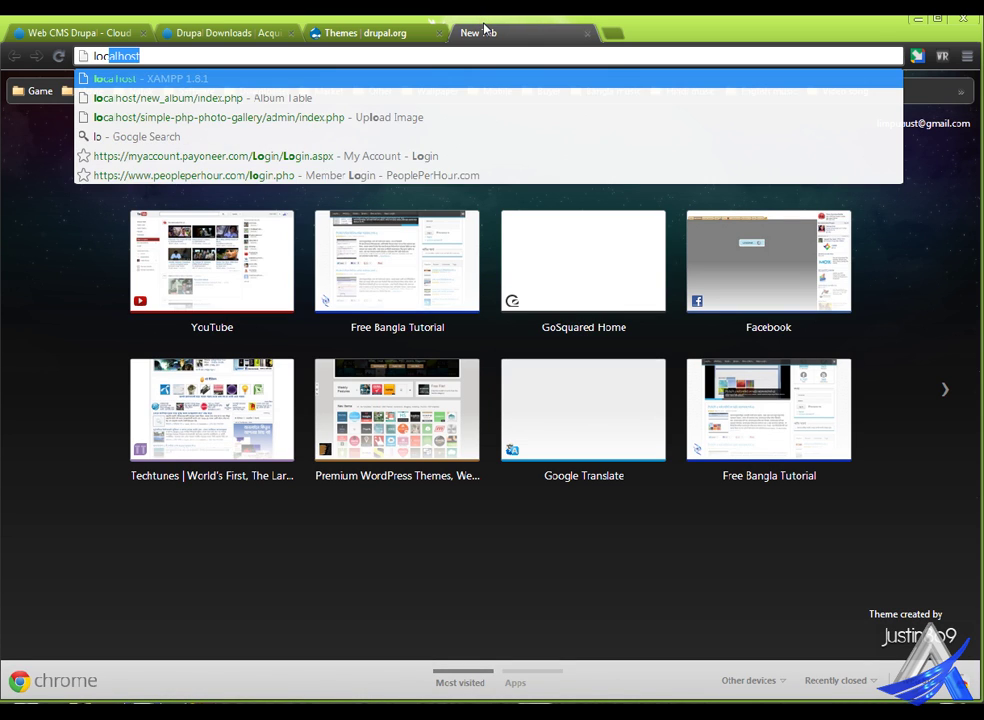
text(al)
key(Return)
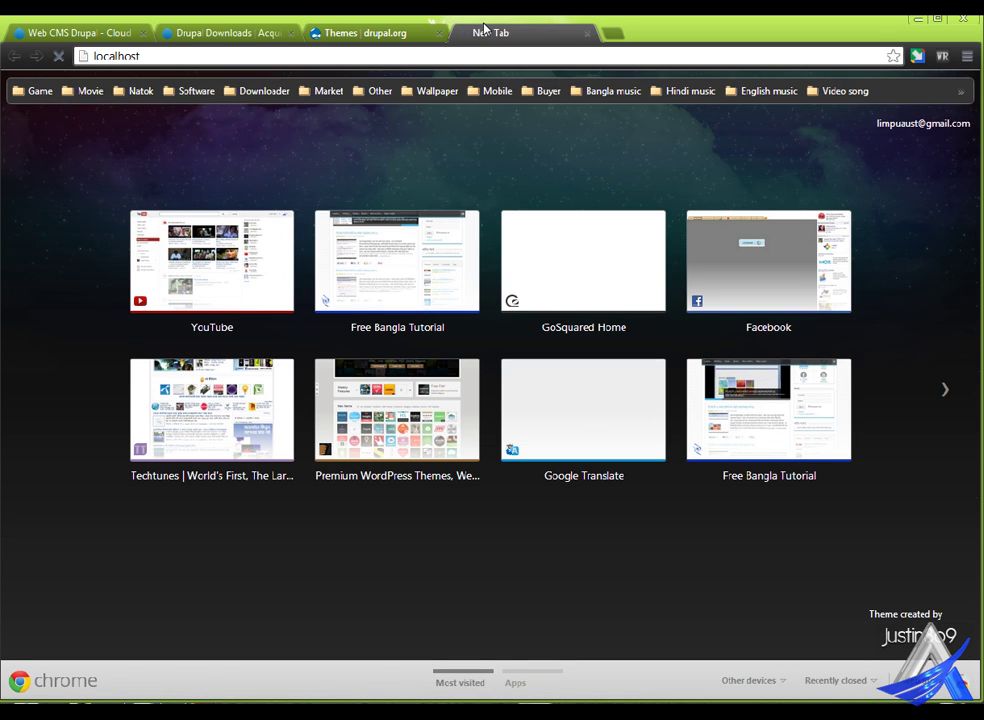
click(88, 448)
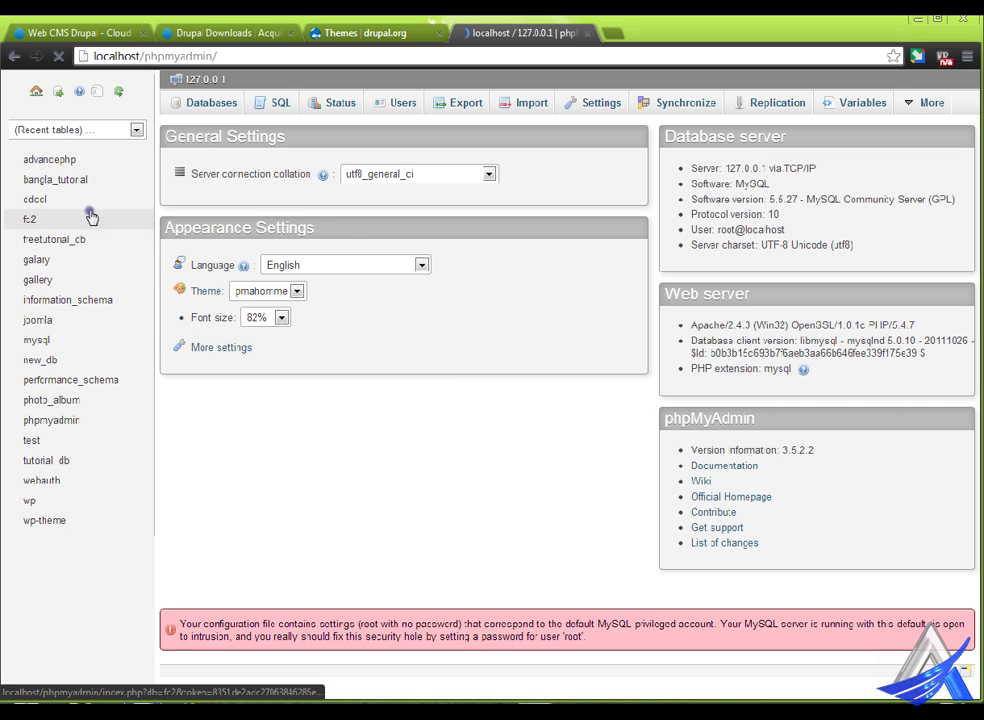
click(213, 103)
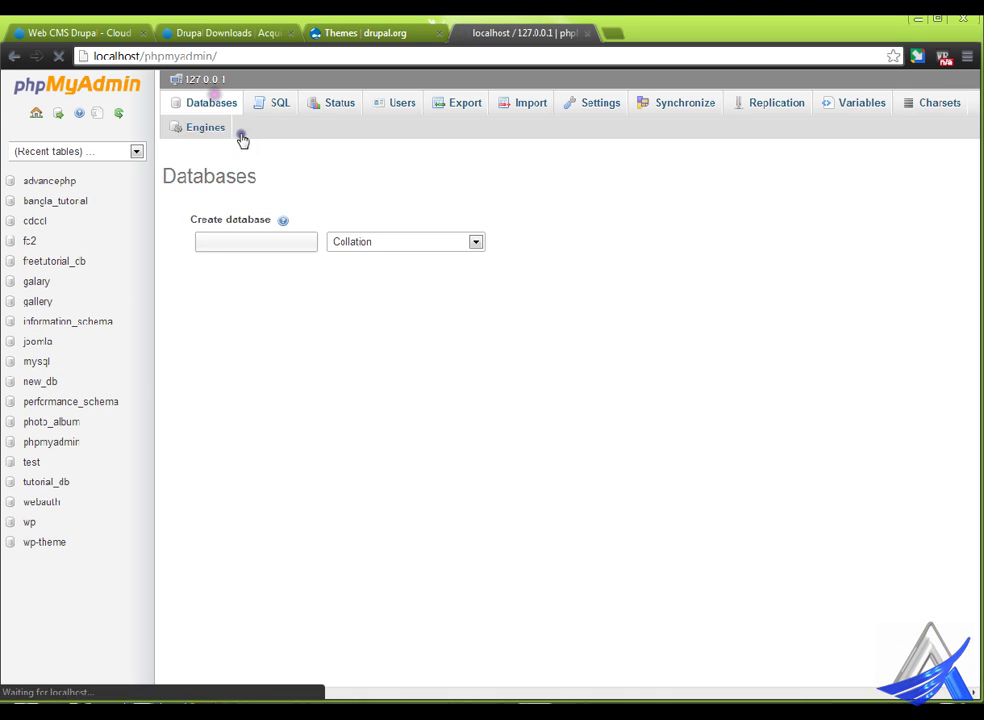
click(273, 214)
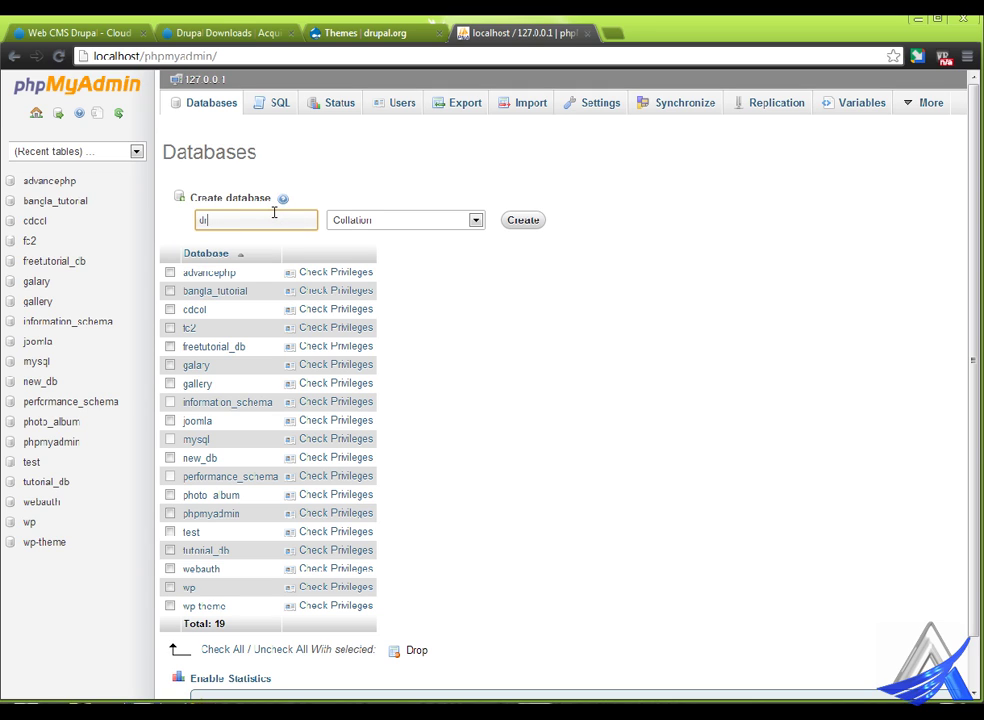
text(drupal)
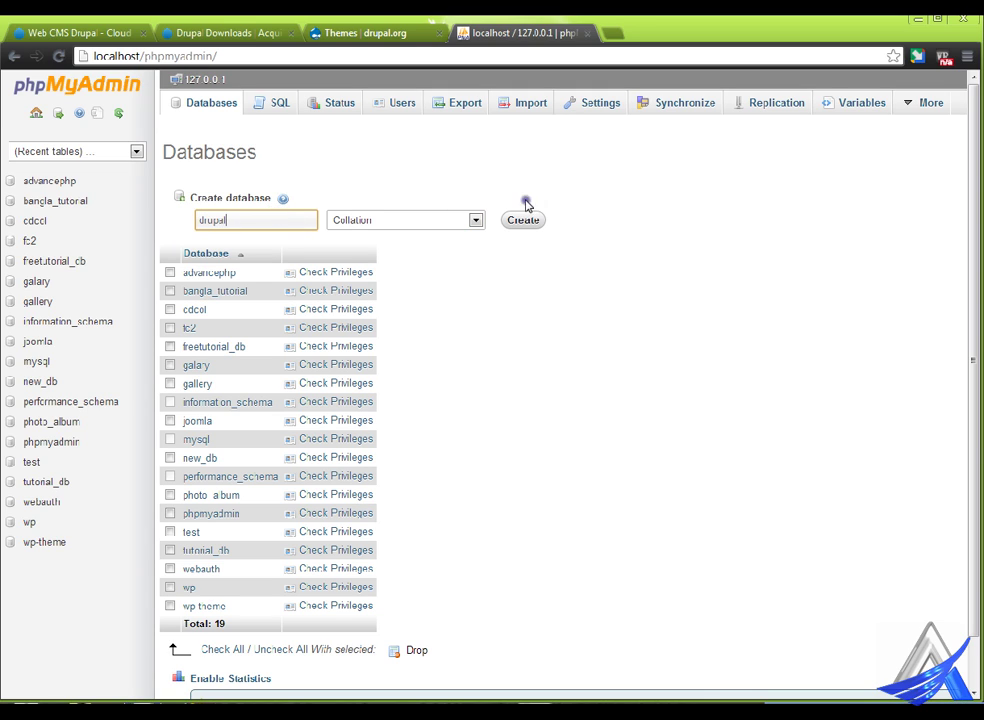
click(548, 217)
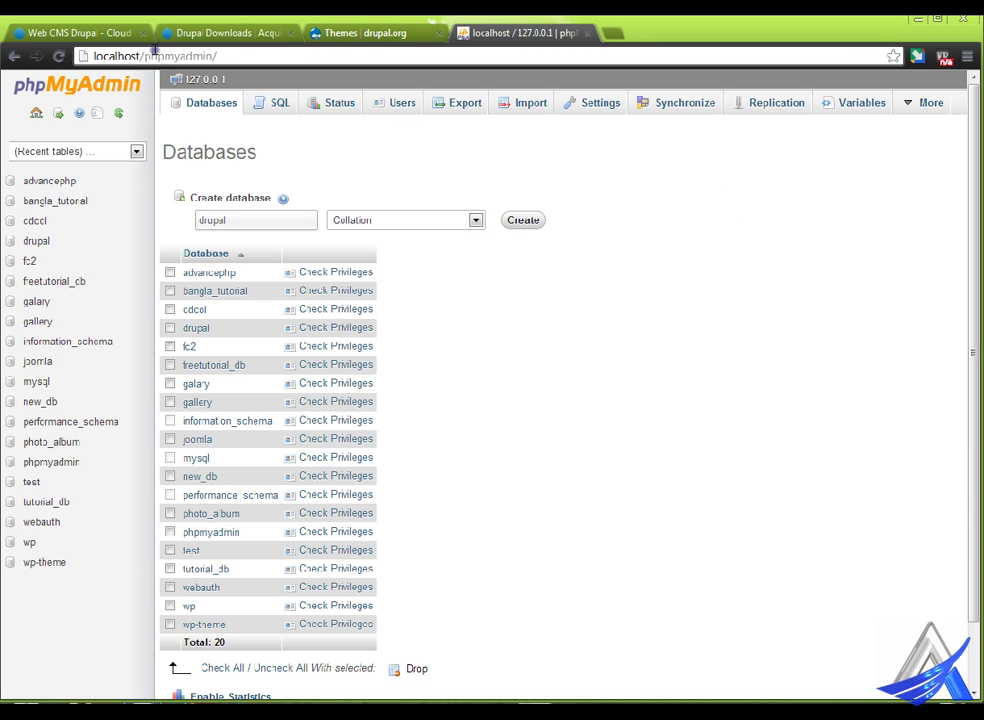
drag(145, 55, 256, 43)
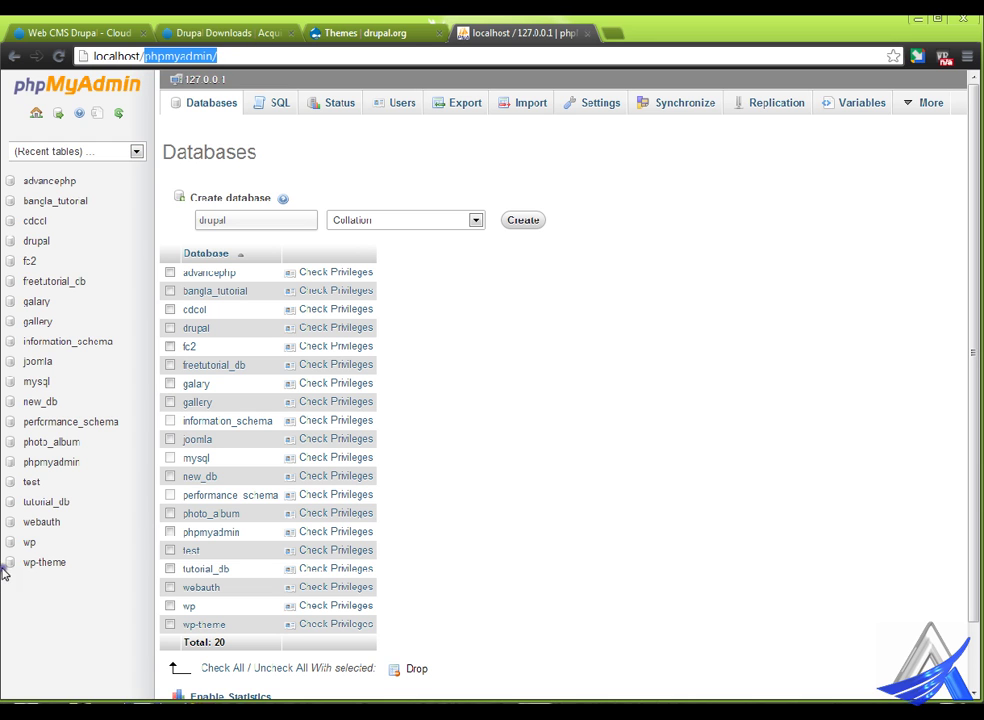
mouse_move(178, 712)
click(264, 660)
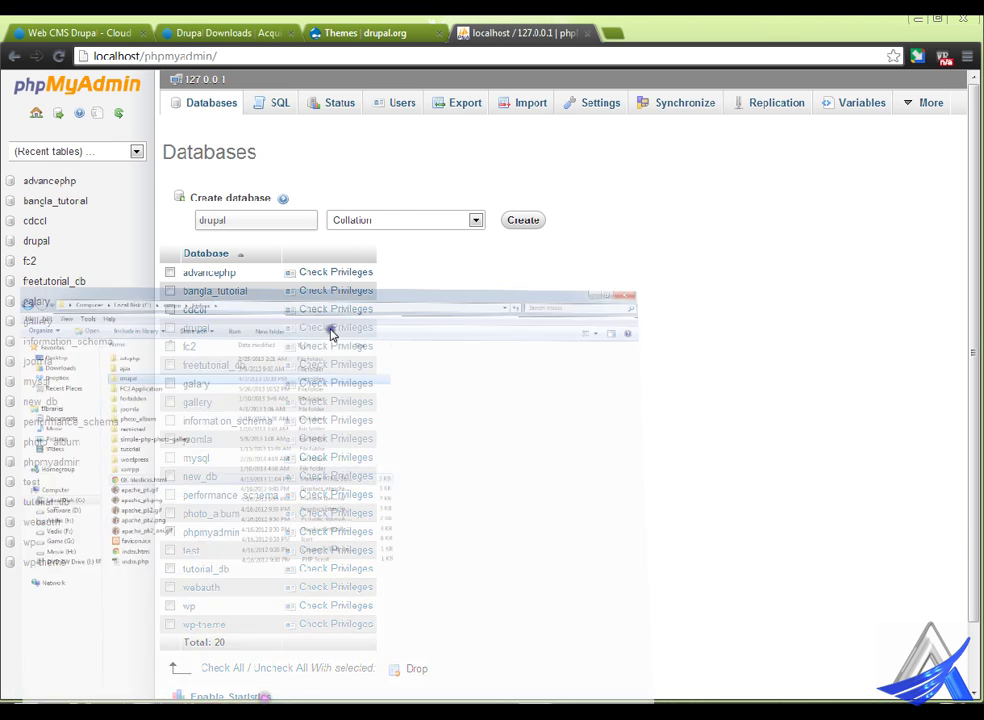
click(180, 158)
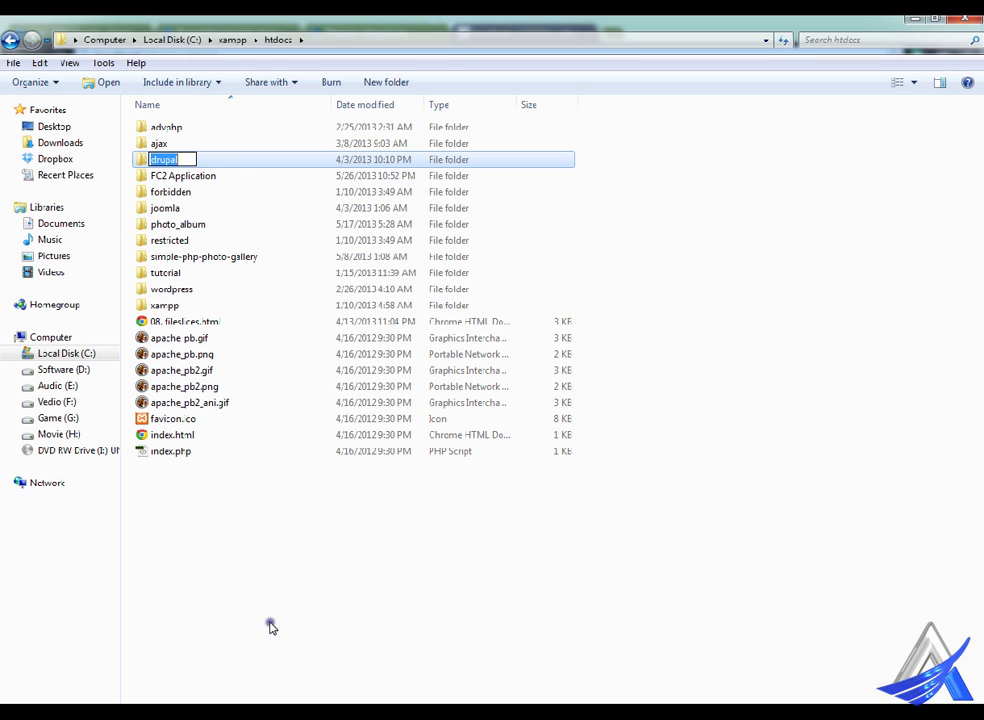
click(235, 157)
double_click(235, 159)
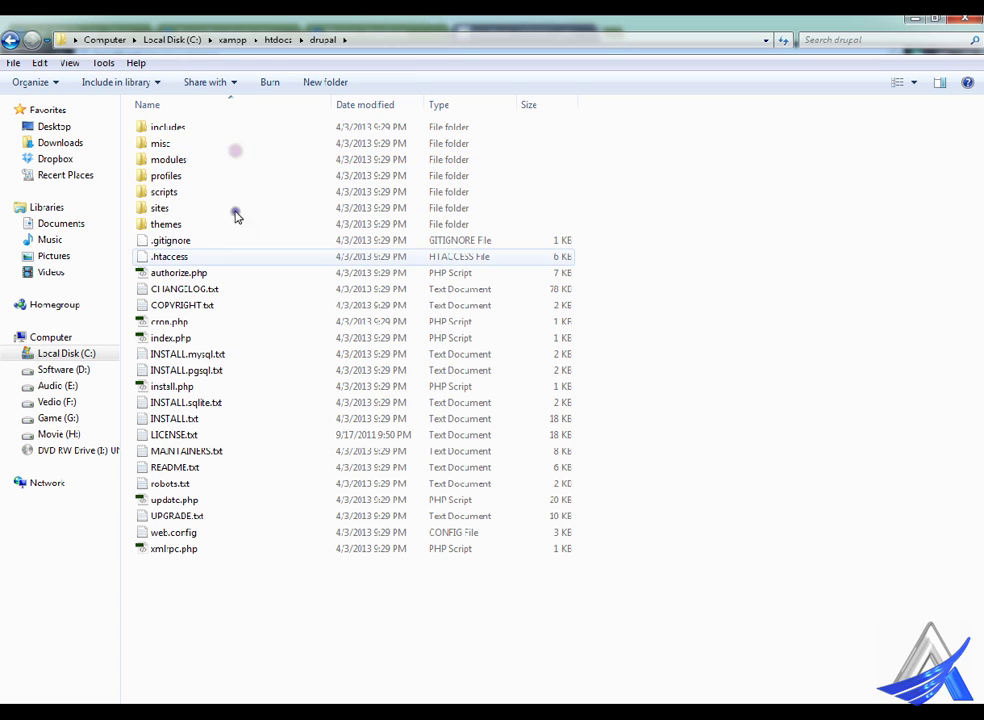
drag(167, 620, 276, 120)
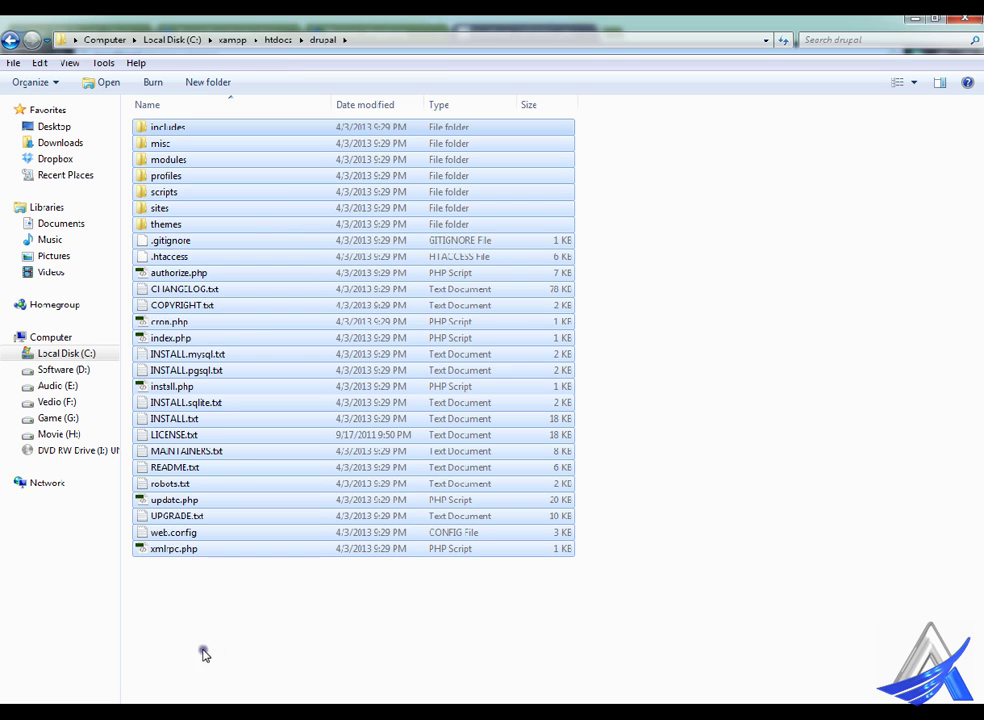
click(198, 712)
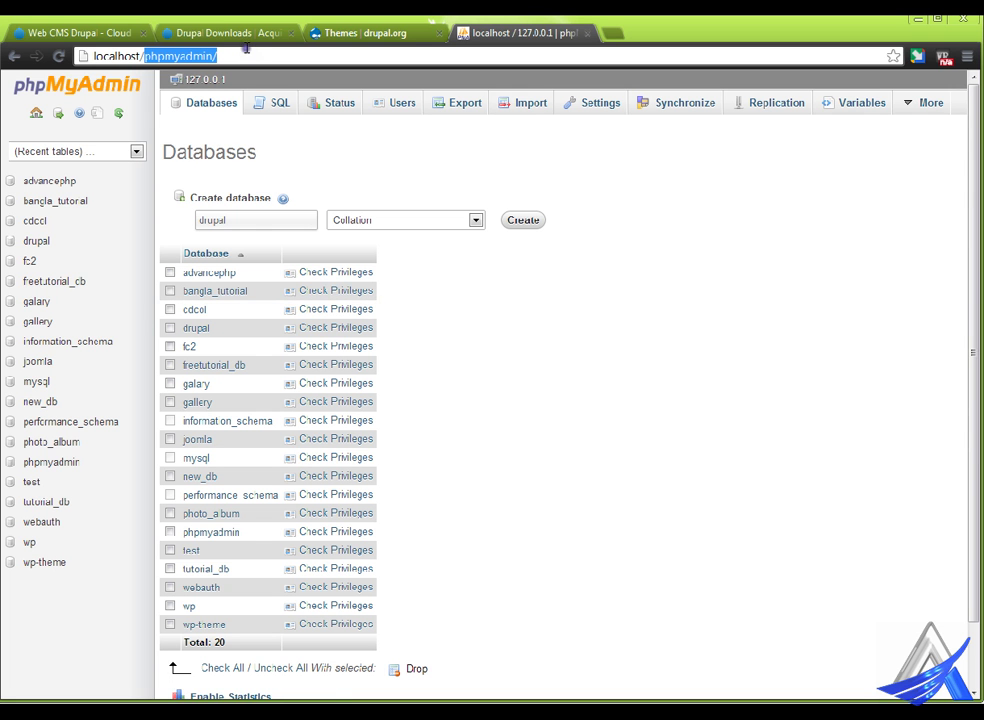
- Load localhost/drupal and begin installing with the Standard profile and English language
text(drupal)
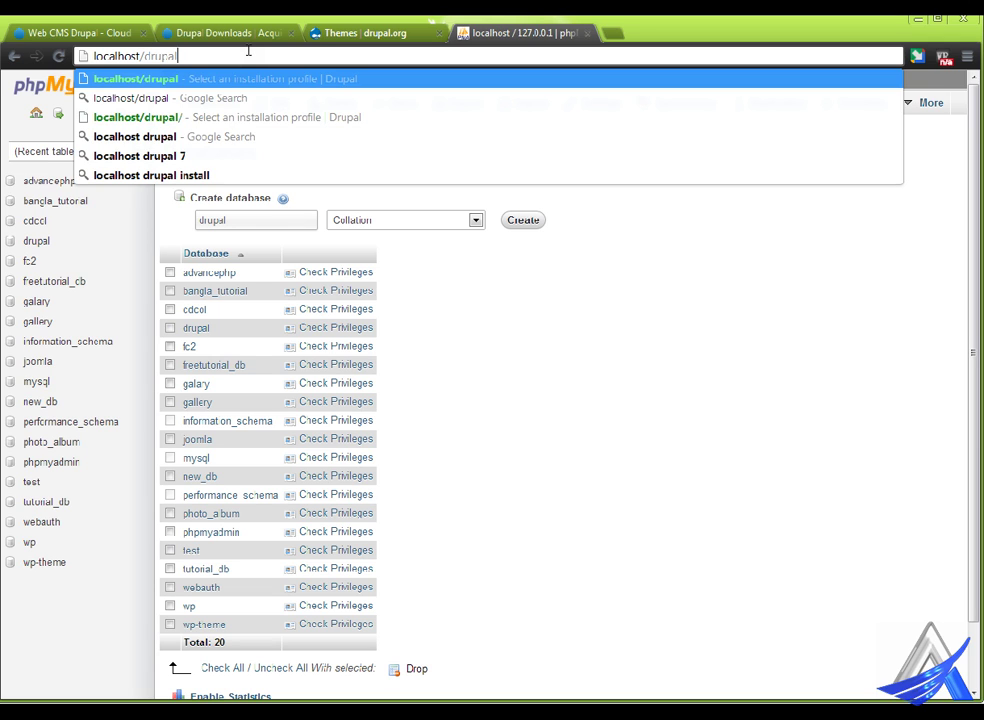
key(Return)
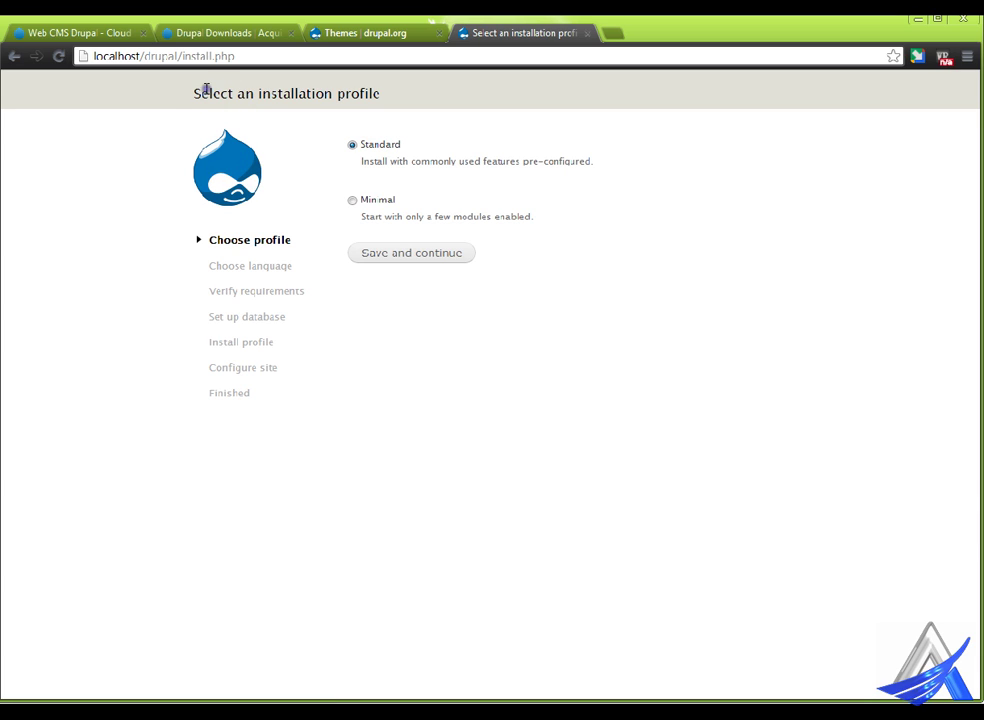
drag(193, 88, 430, 90)
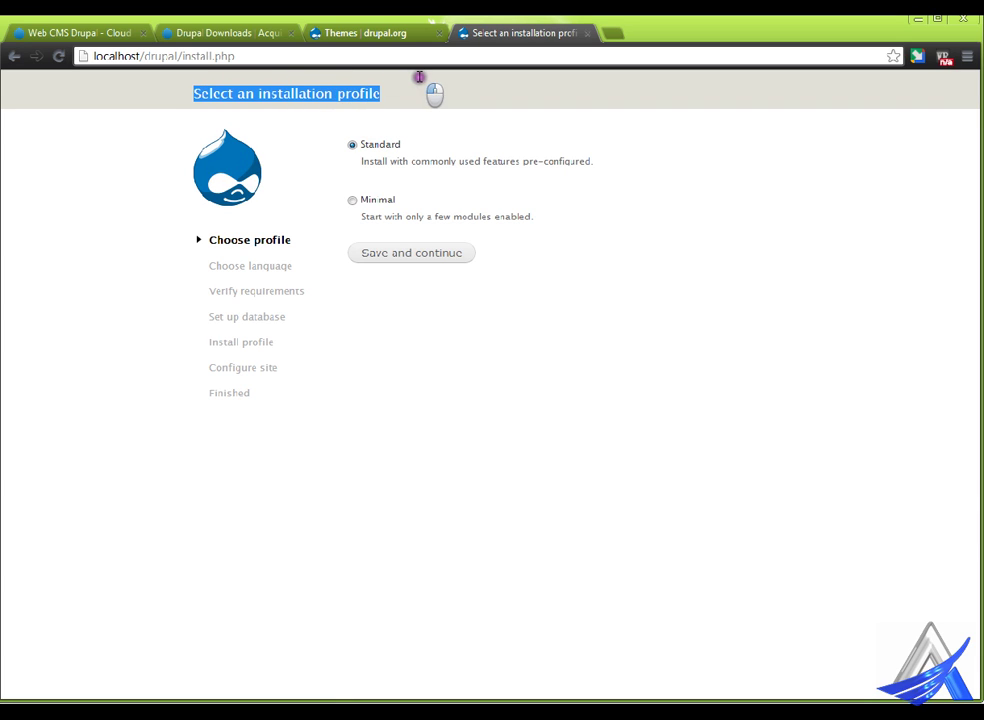
click(329, 87)
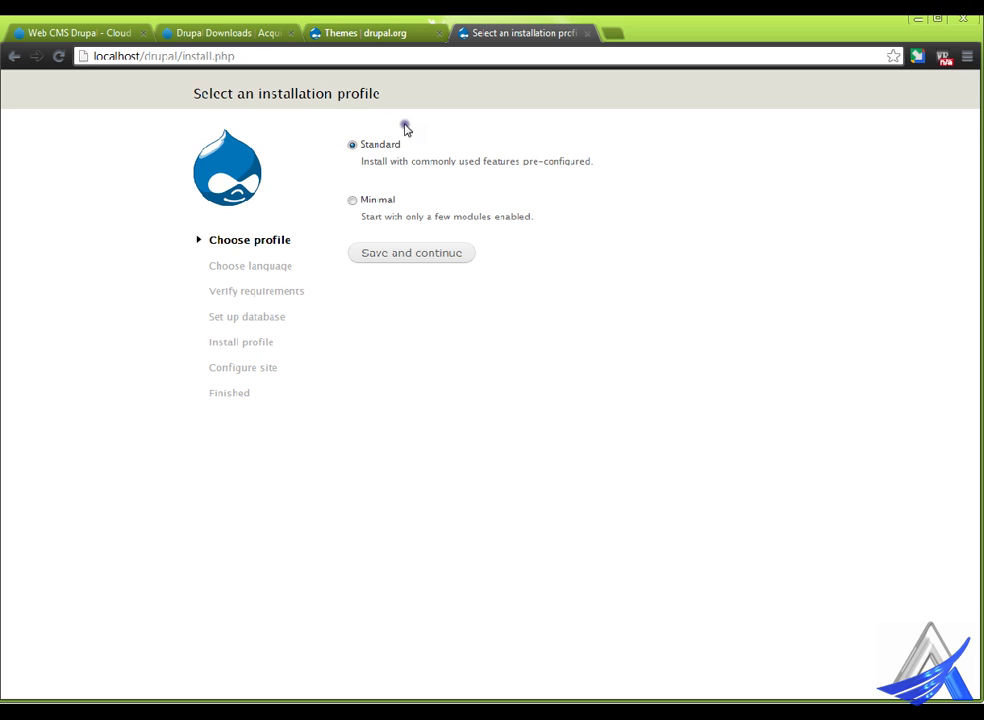
click(411, 256)
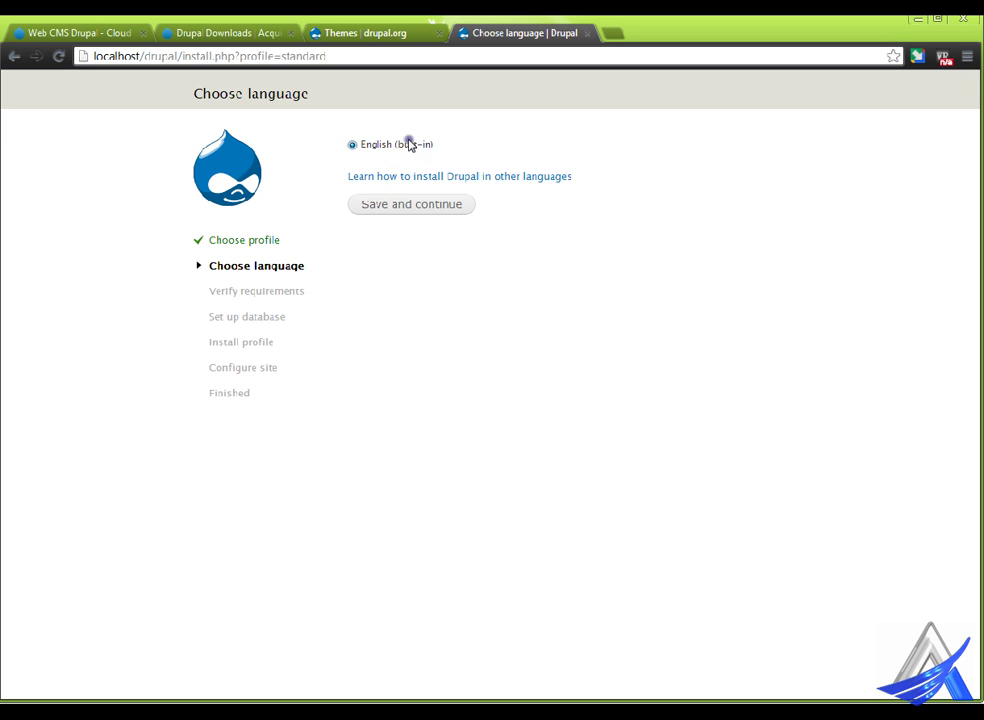
click(416, 205)
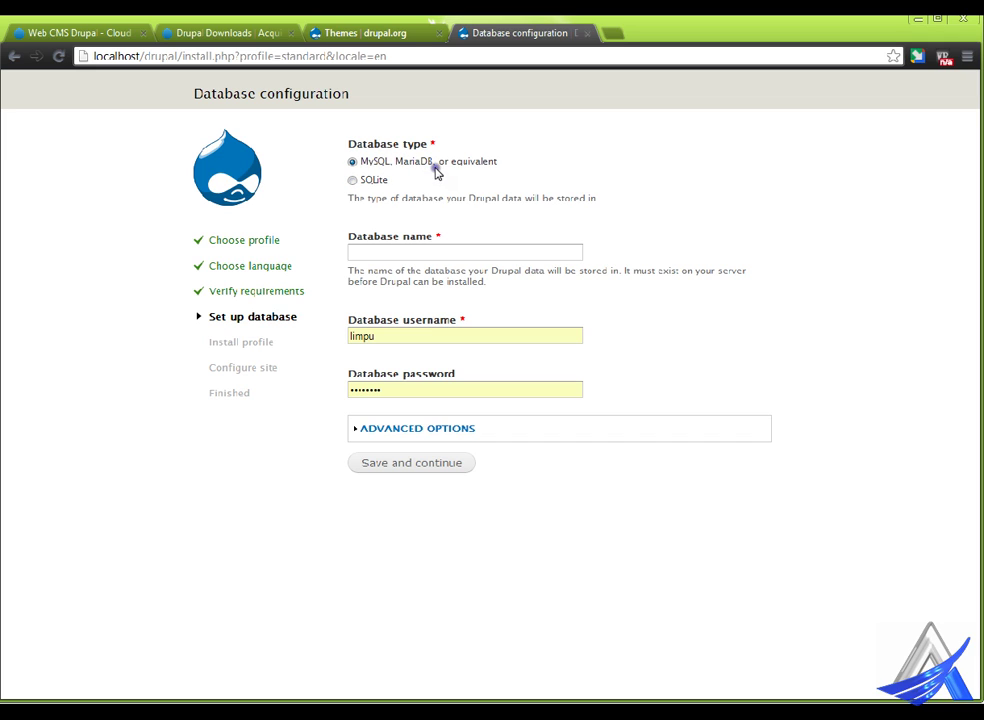
- Submit database name drupal, username root and an empty password to run the installation
click(377, 250)
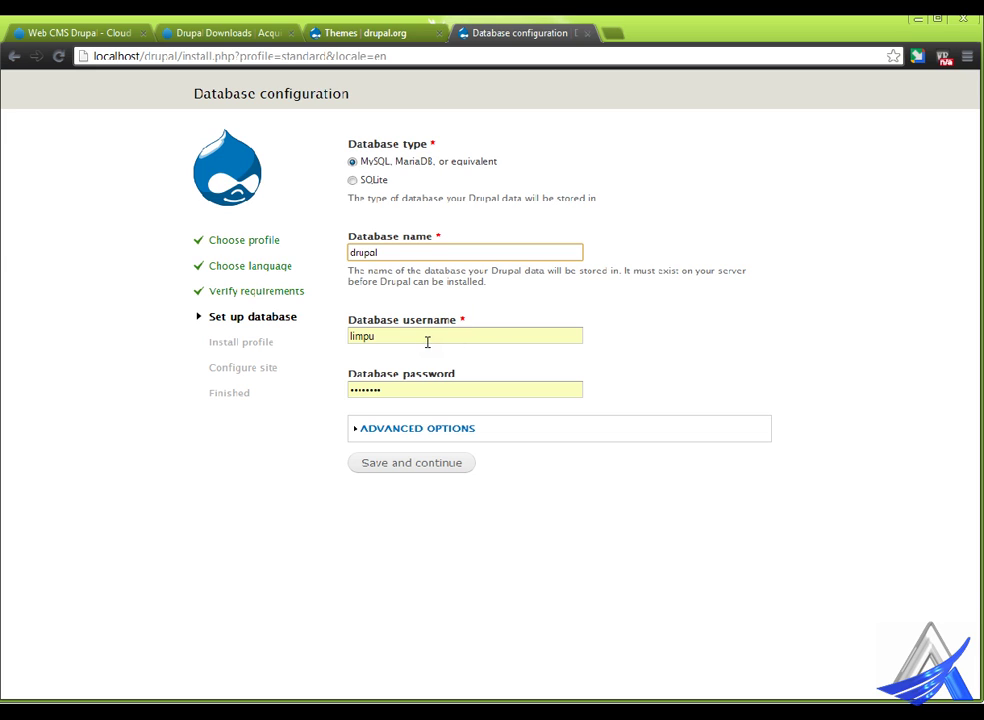
drag(413, 336, 349, 337)
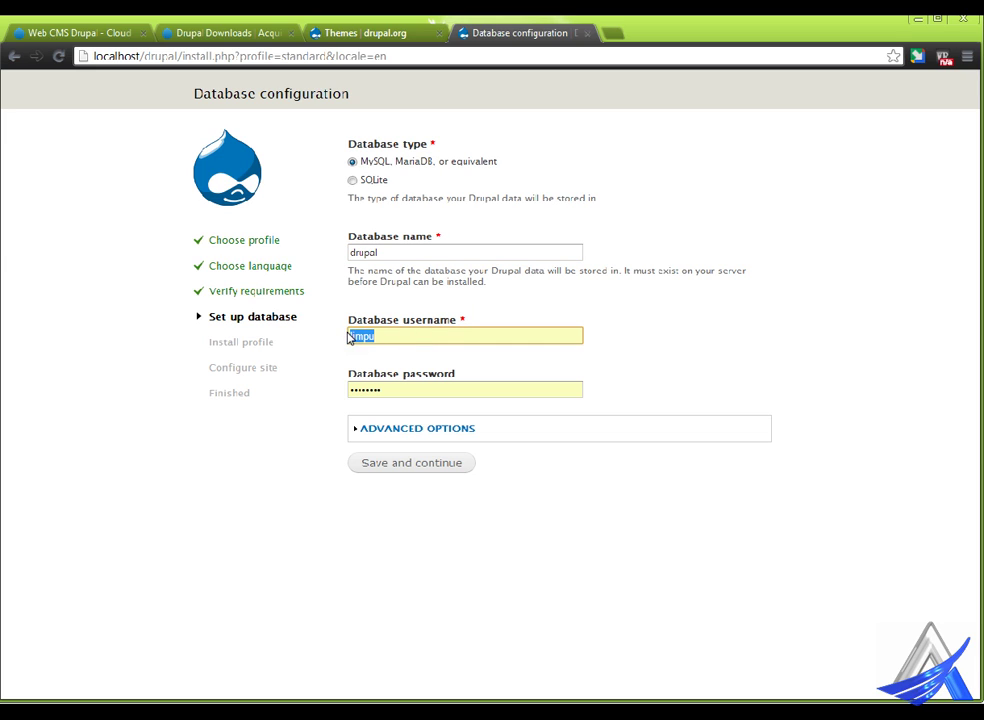
text(root)
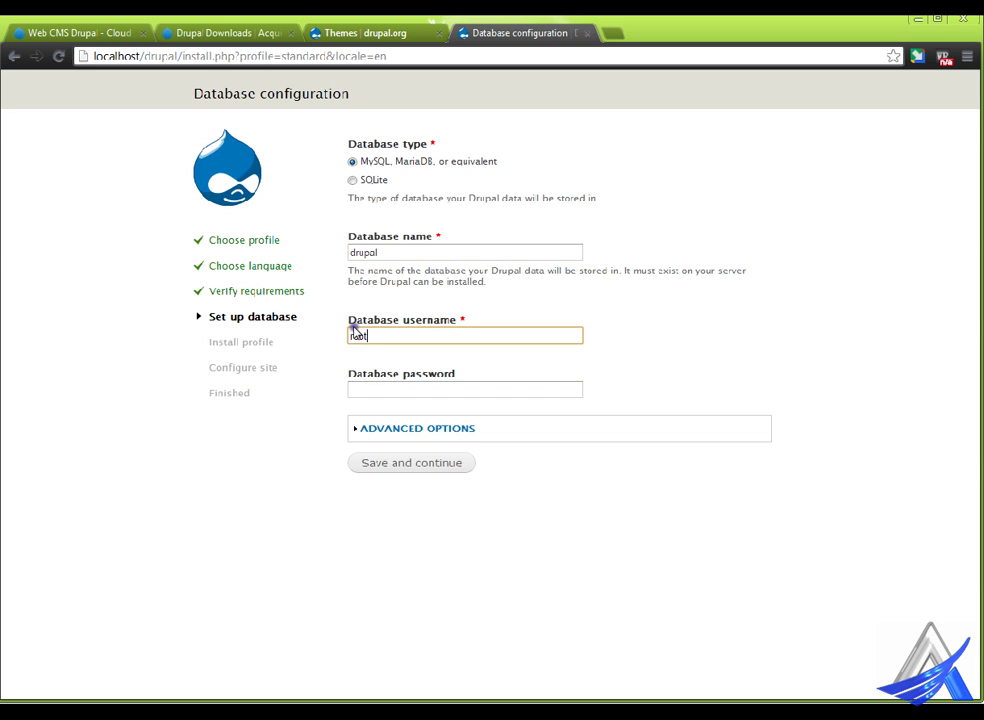
key(Tab)
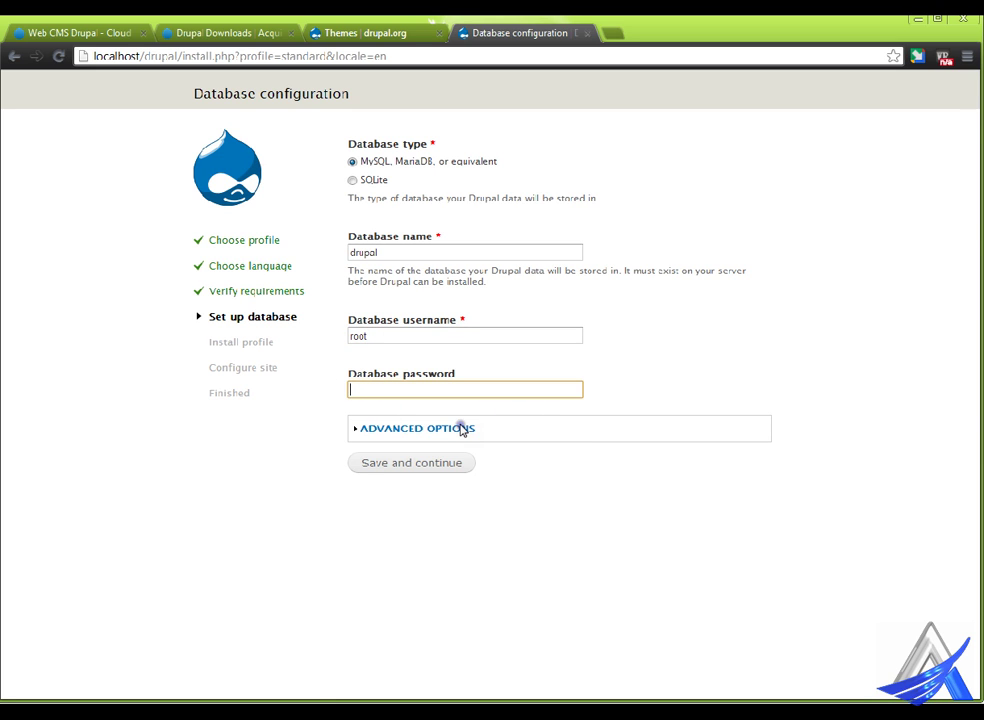
click(461, 430)
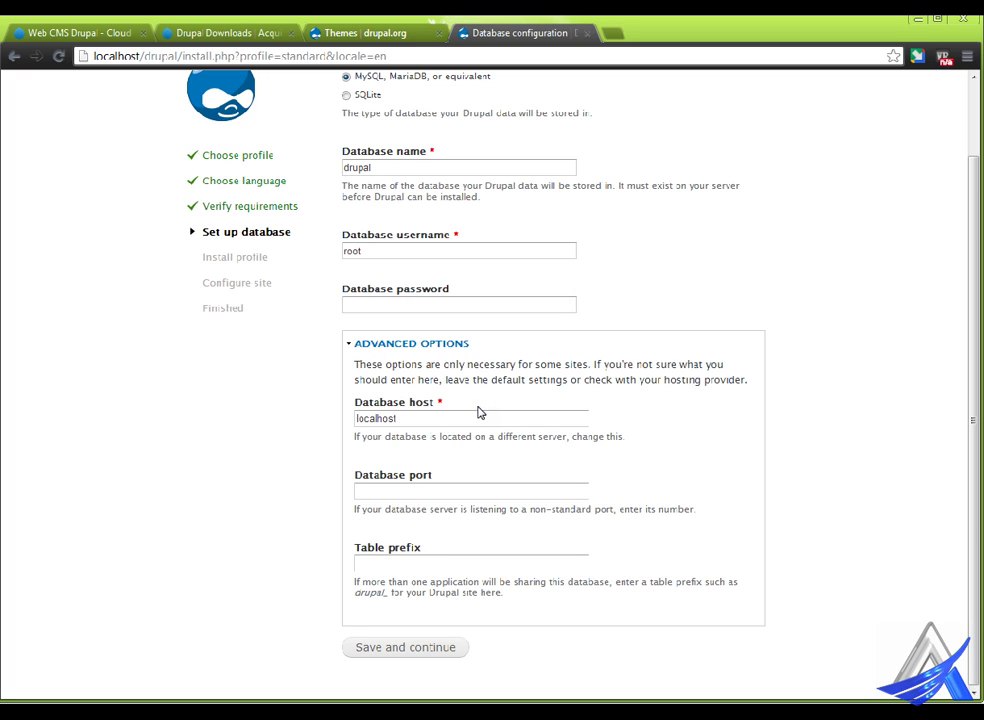
click(438, 345)
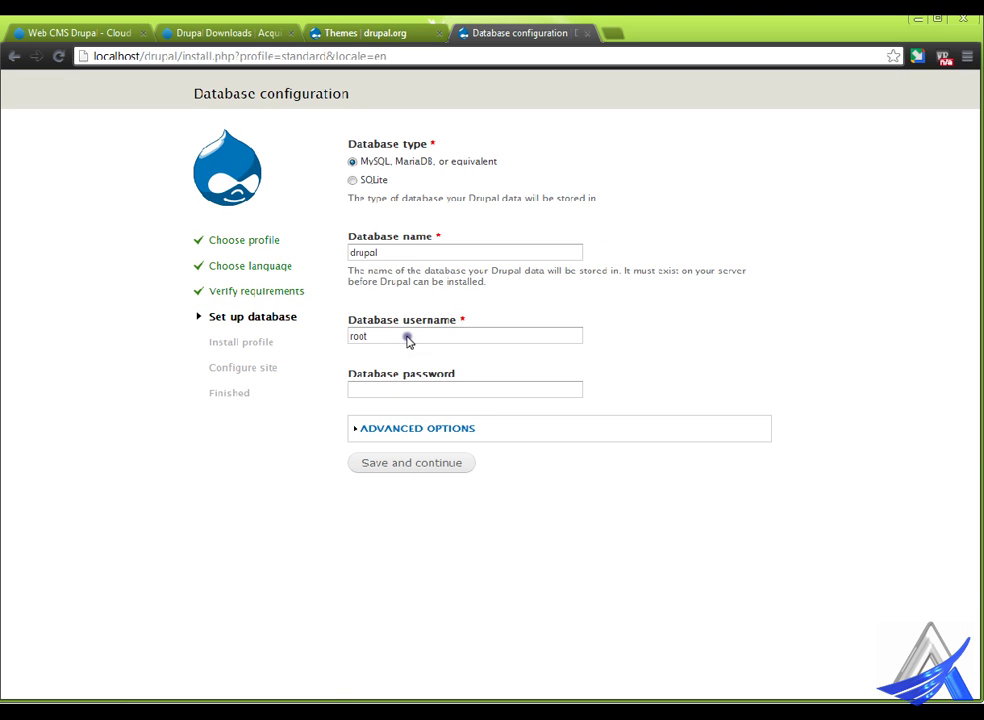
click(414, 468)
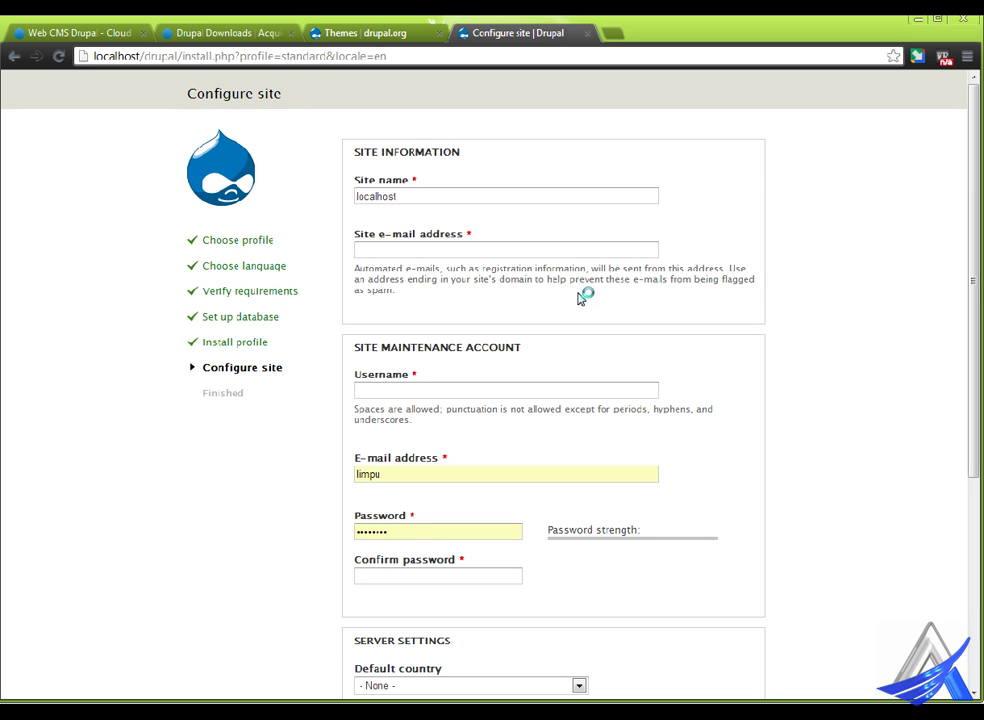
- Rename the site to 'Free Bangla Tutorial' and enter the site's e-mail address
click(428, 199)
double_click(368, 197)
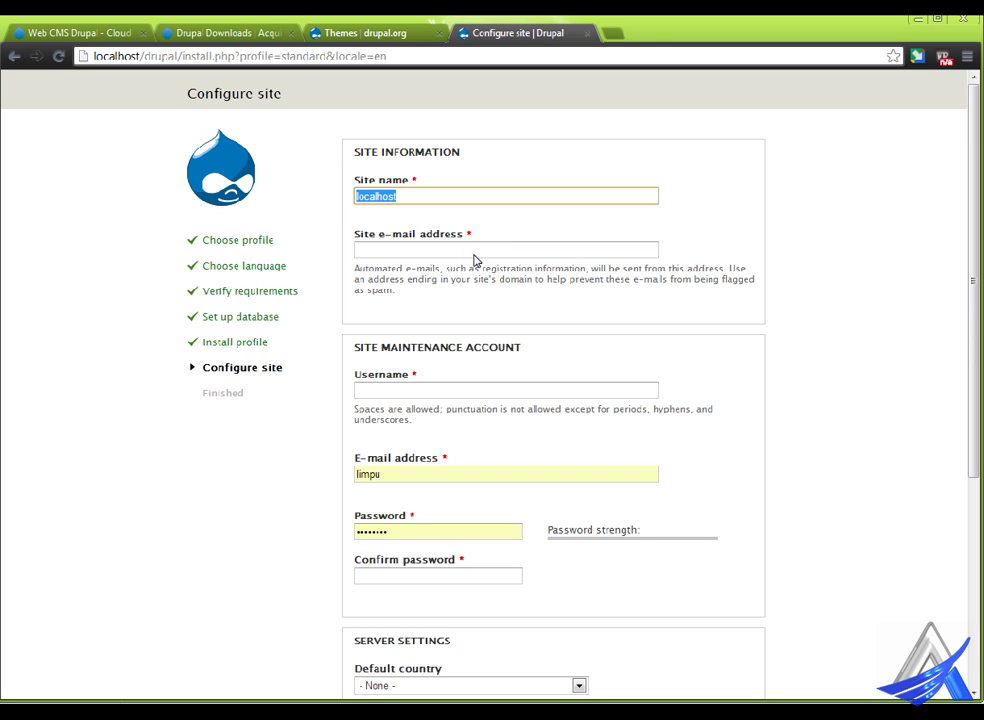
text(Free Bangla Tut)
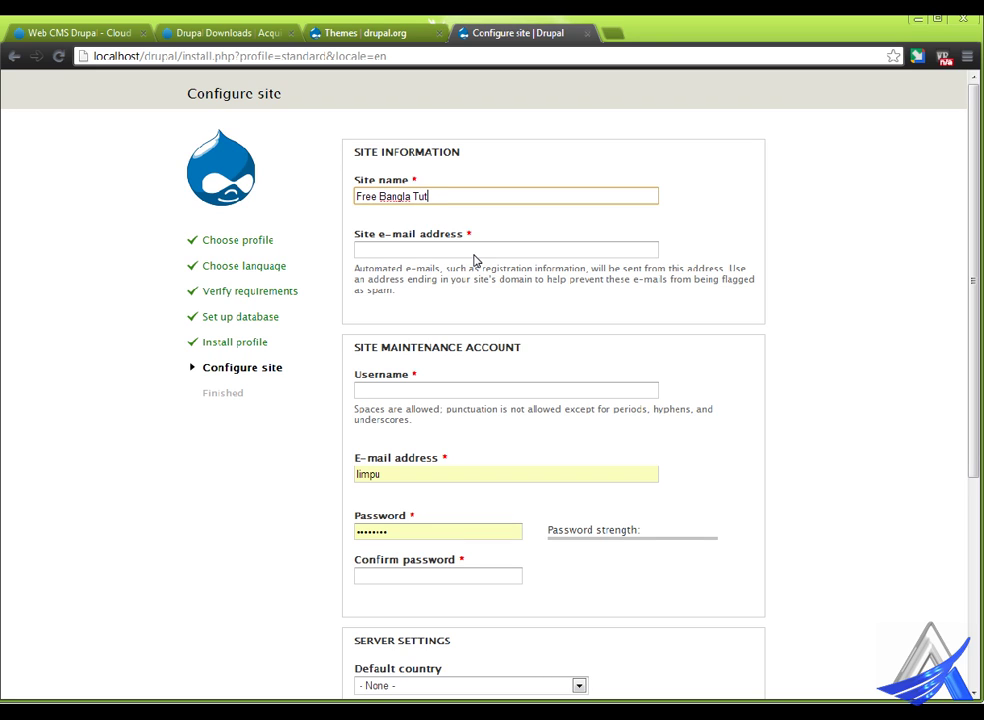
text(orial)
click(472, 250)
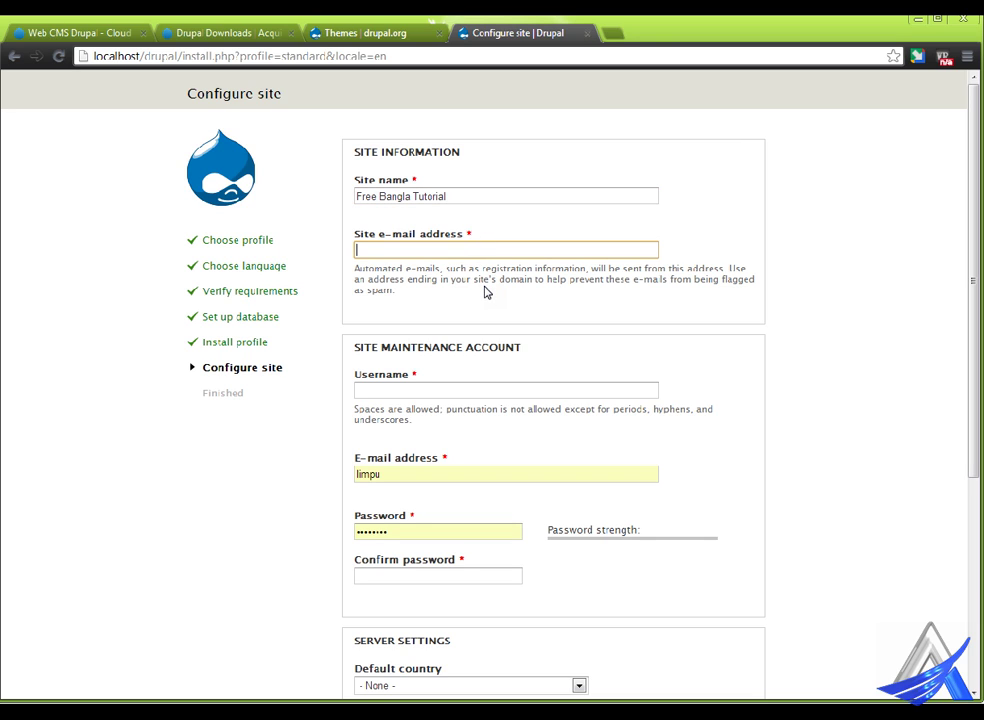
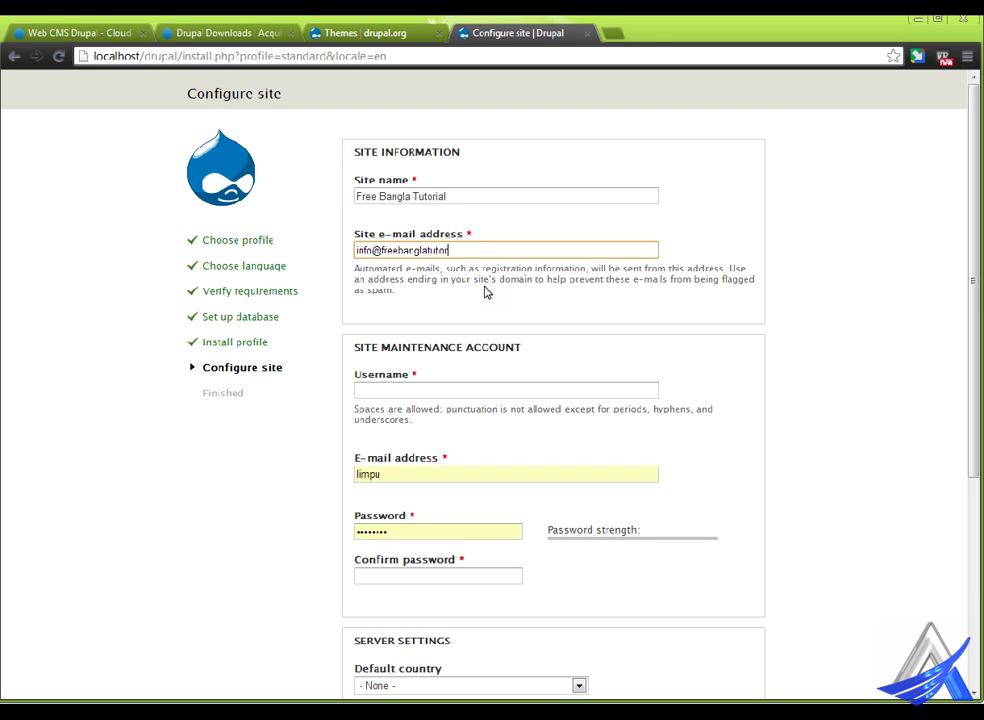
- Enter the maintenance account username and reuse the site e-mail as its e-mail address
click(436, 389)
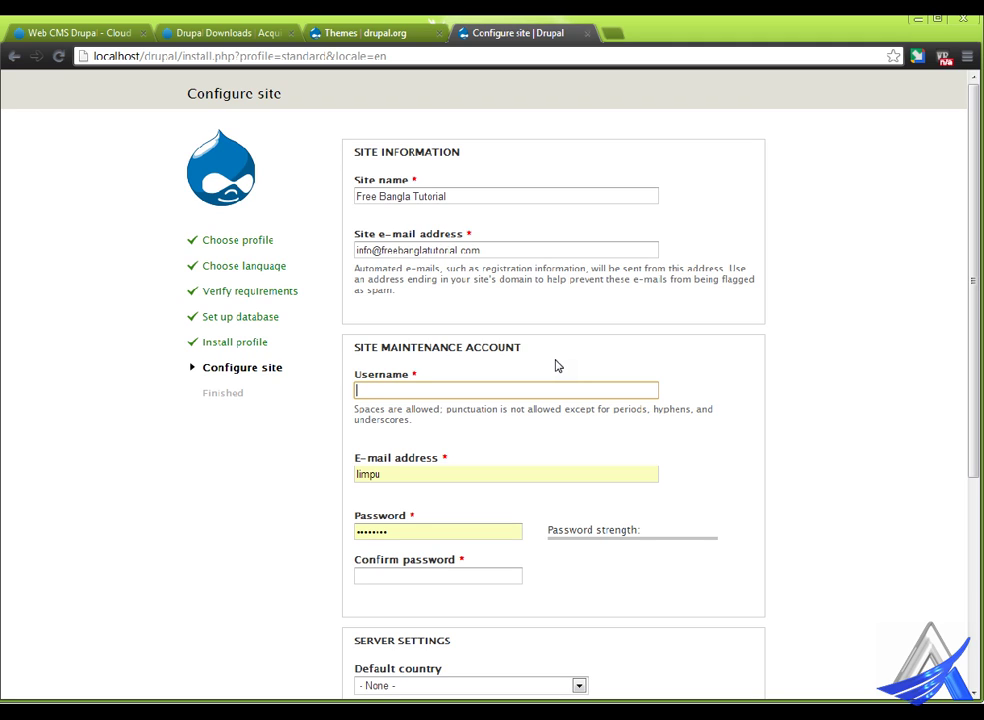
text(i)
text(qur)
drag(402, 474, 355, 476)
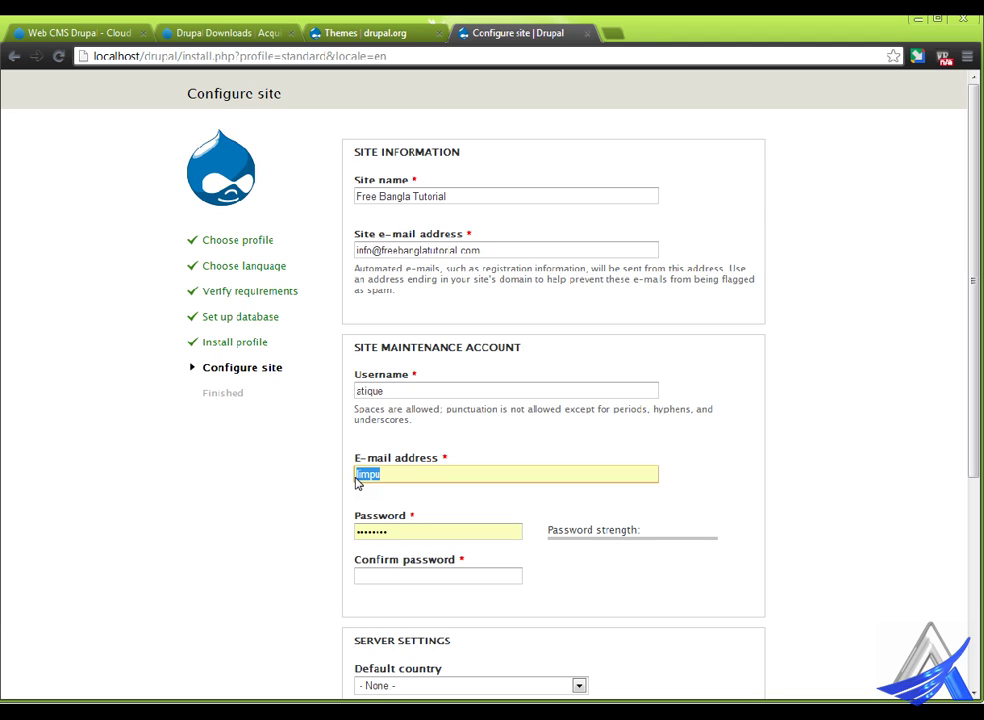
drag(510, 250, 375, 252)
key(ctrl+c)
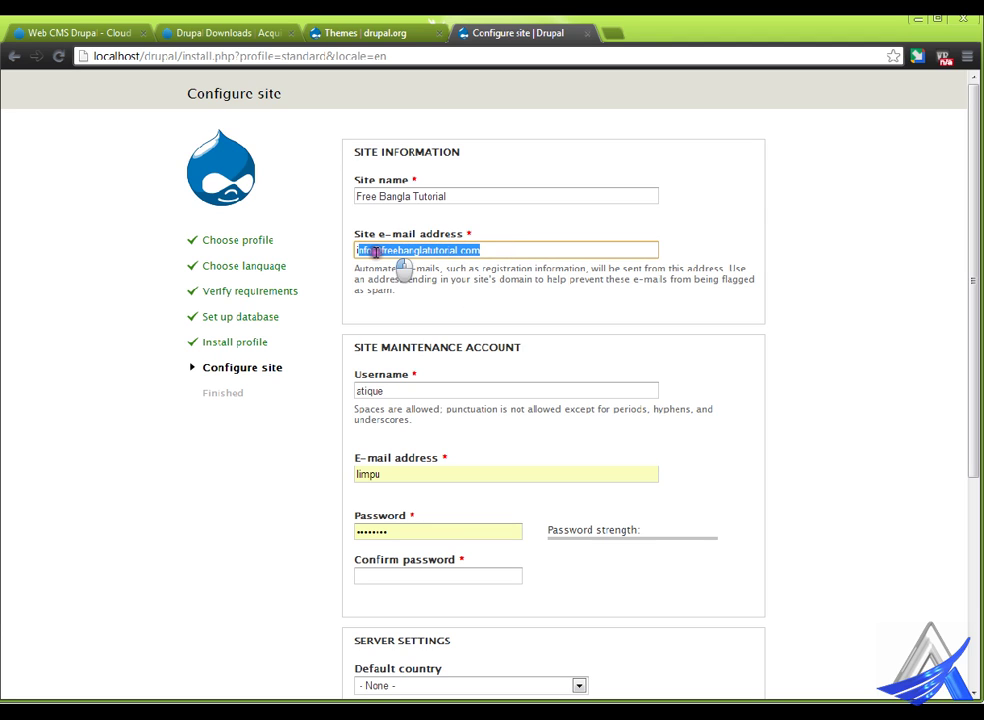
double_click(417, 478)
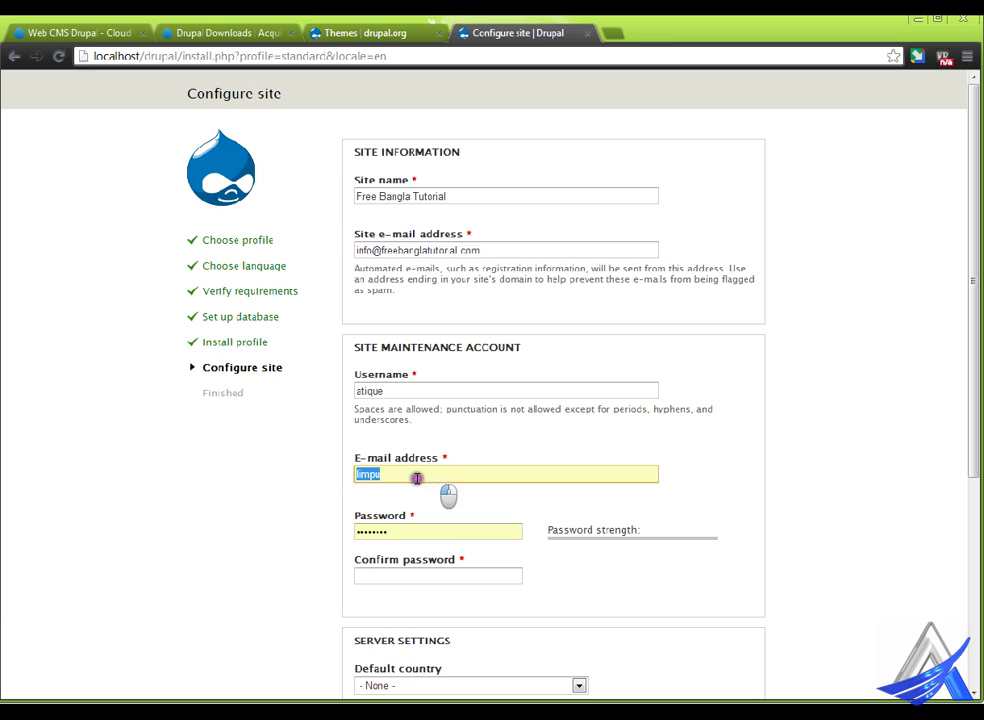
key(ctrl+v)
- Enter and confirm the maintenance account password
click(391, 539)
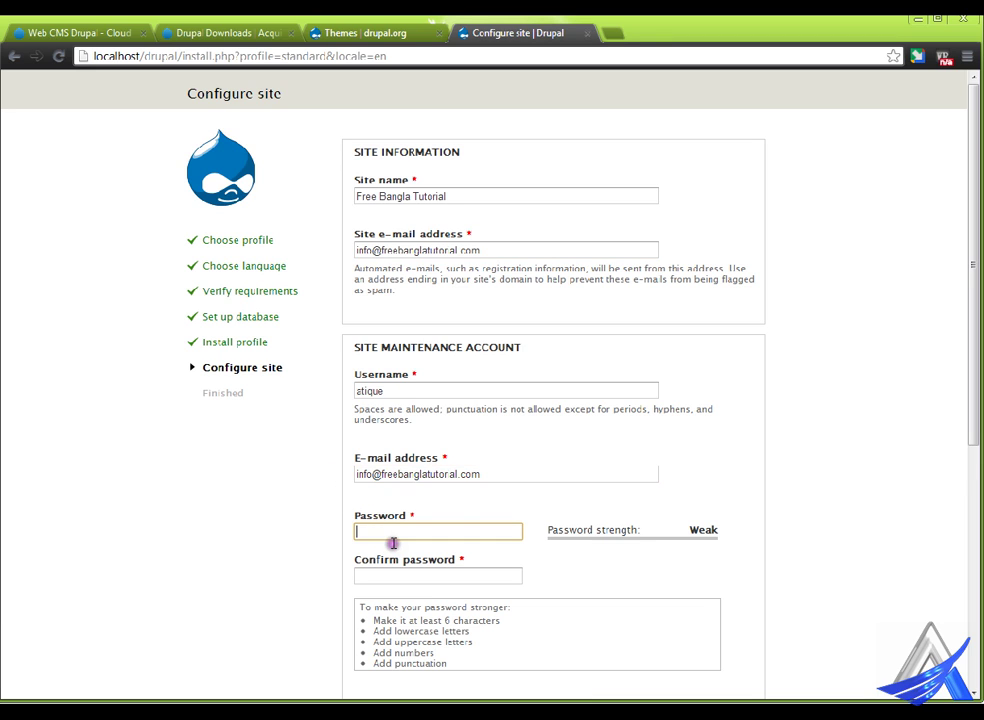
text(123456)
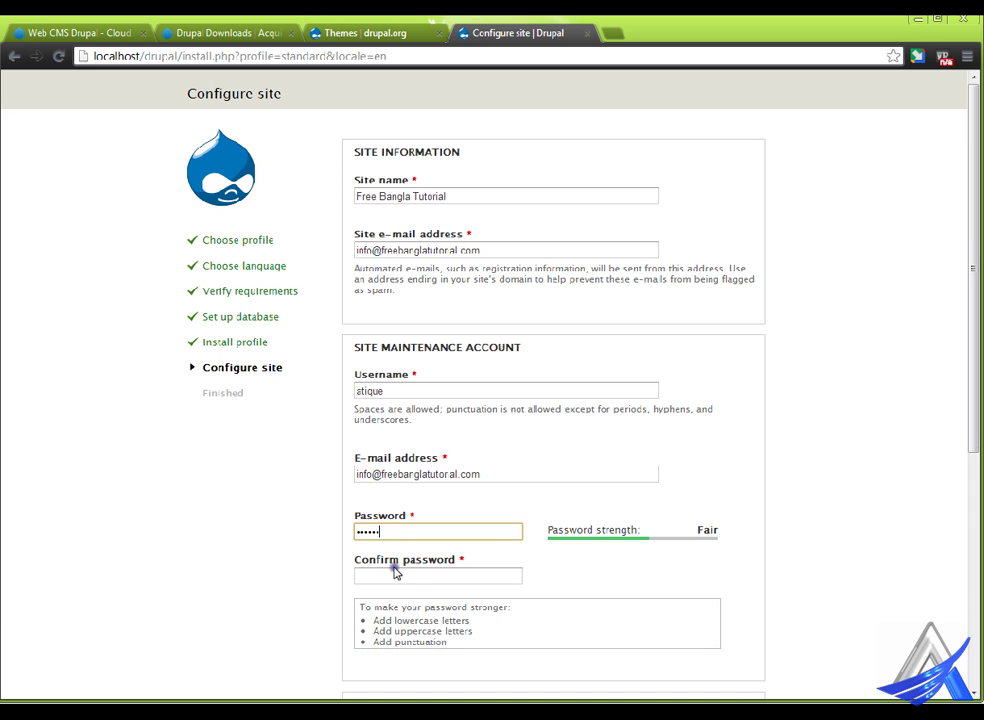
click(395, 578)
text(123)
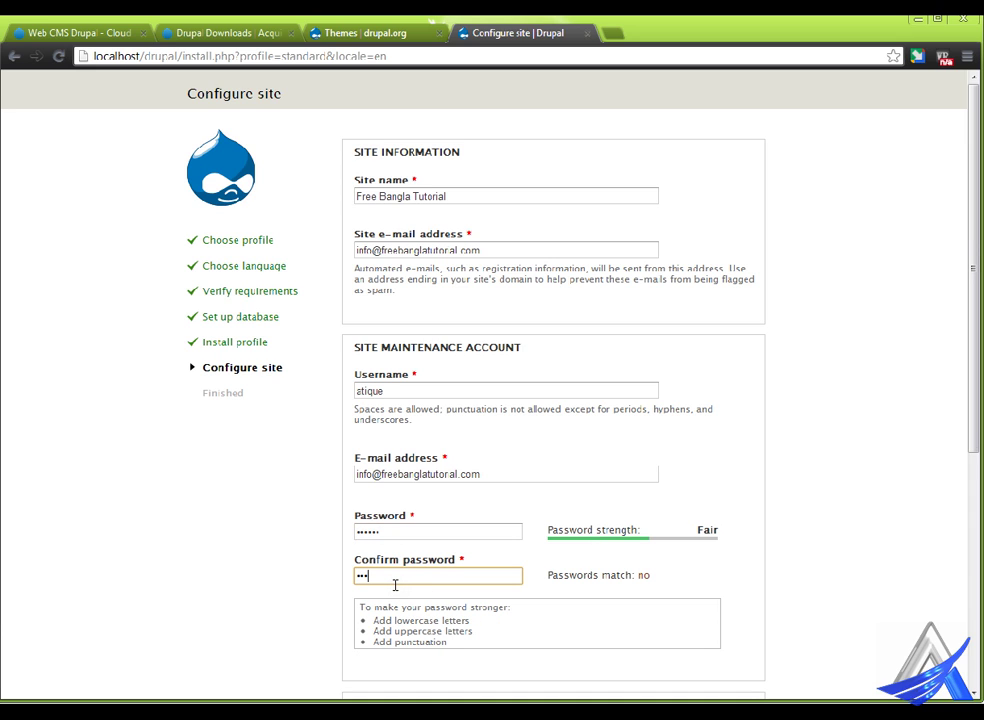
text(456)
scroll(518, 500, down, 2)
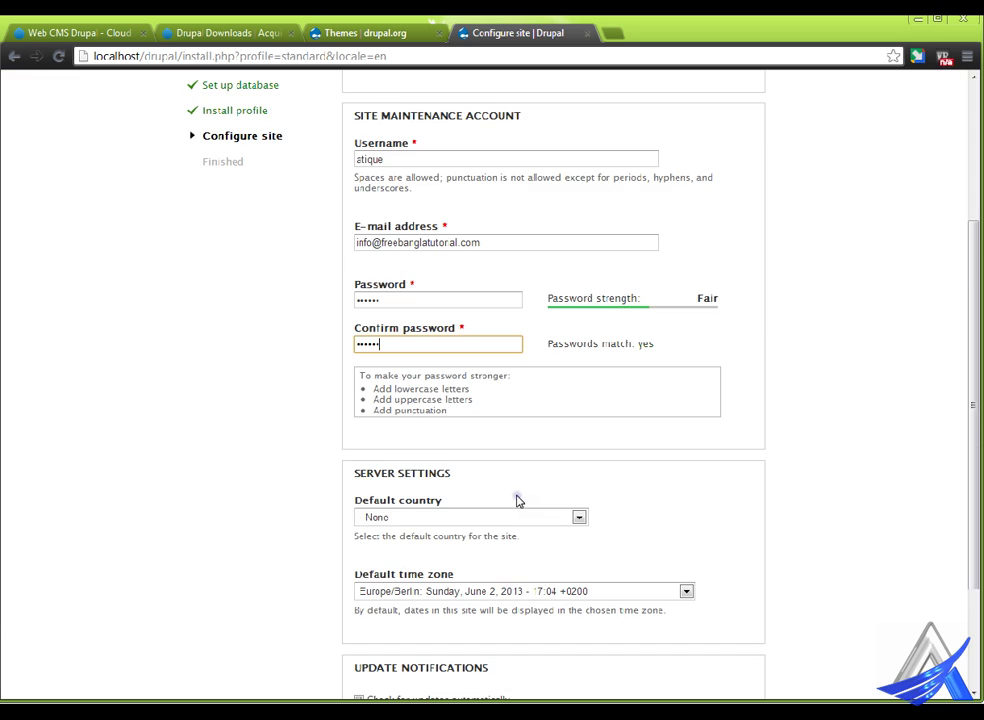
- Set the default country to Bangladesh
scroll(534, 479, down, 1)
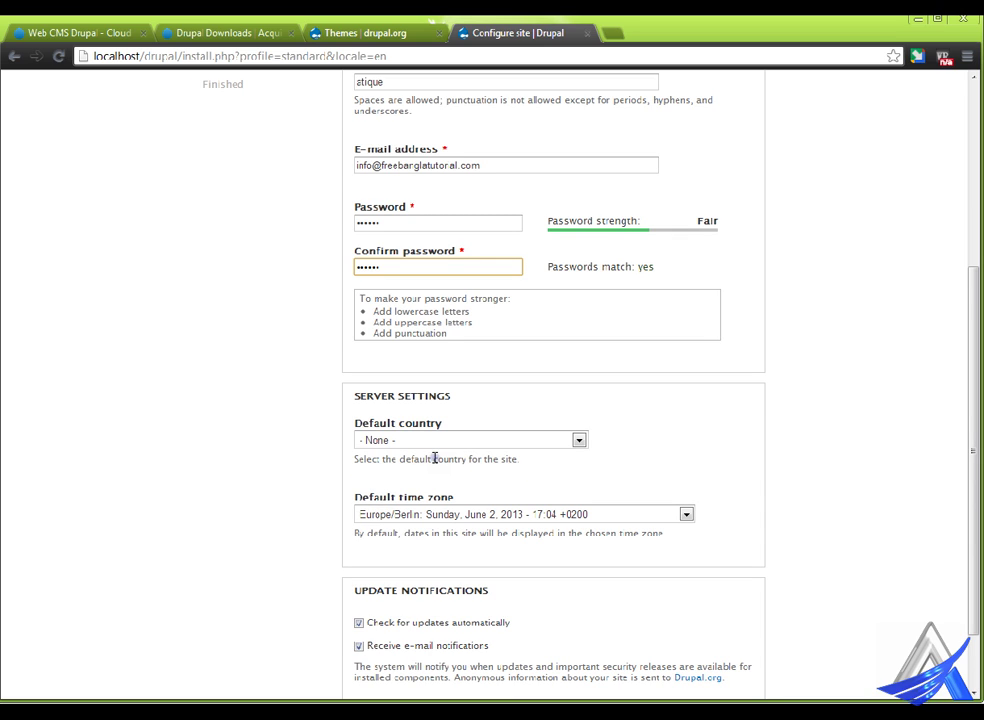
click(438, 444)
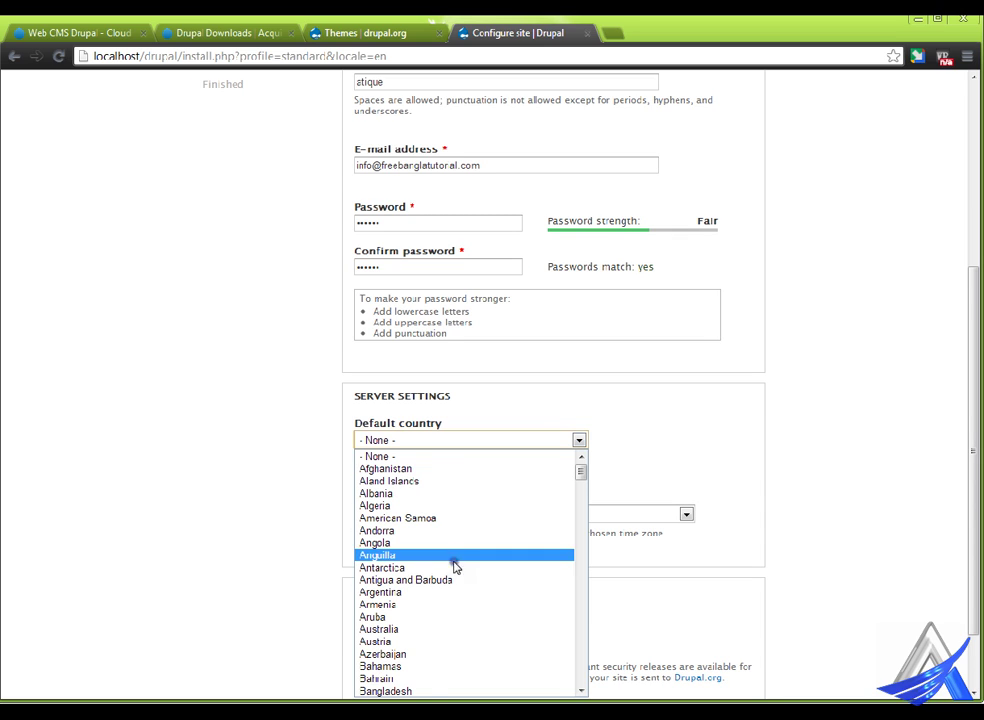
click(424, 691)
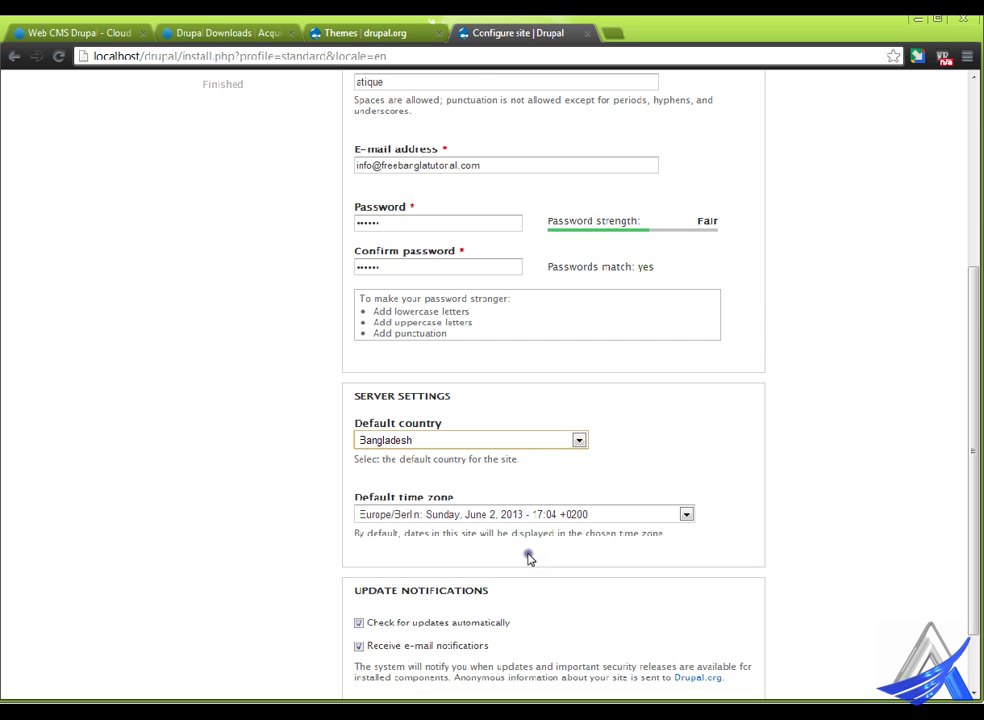
- Choose Asia/Dhaka as the default time zone and save the site configuration
scroll(529, 558, down, 1)
click(509, 431)
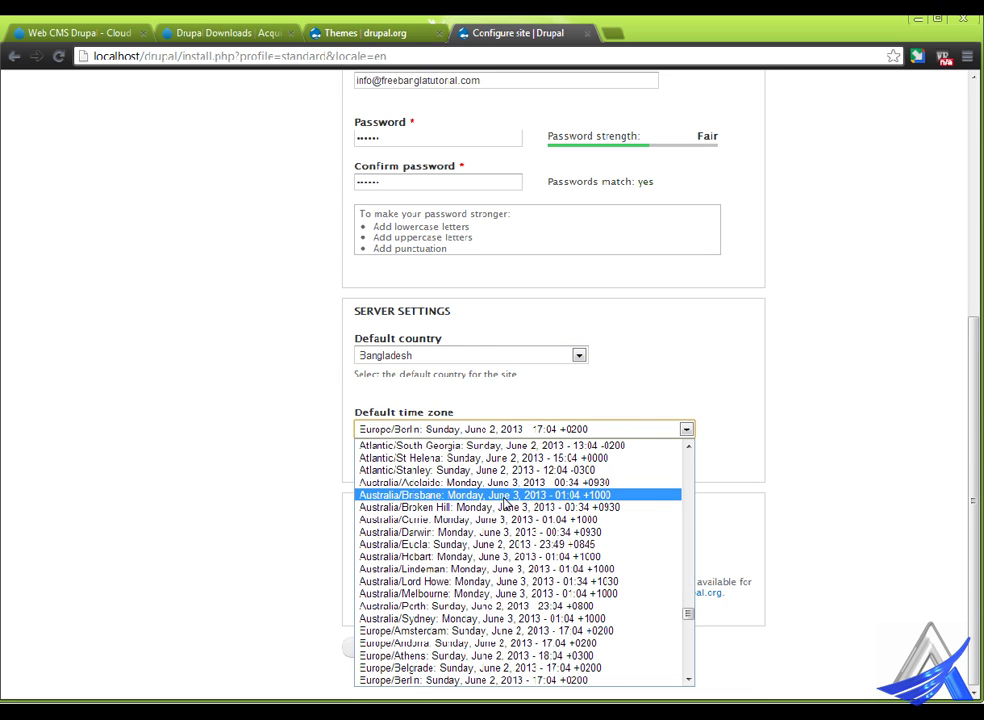
scroll(505, 505, down, 13)
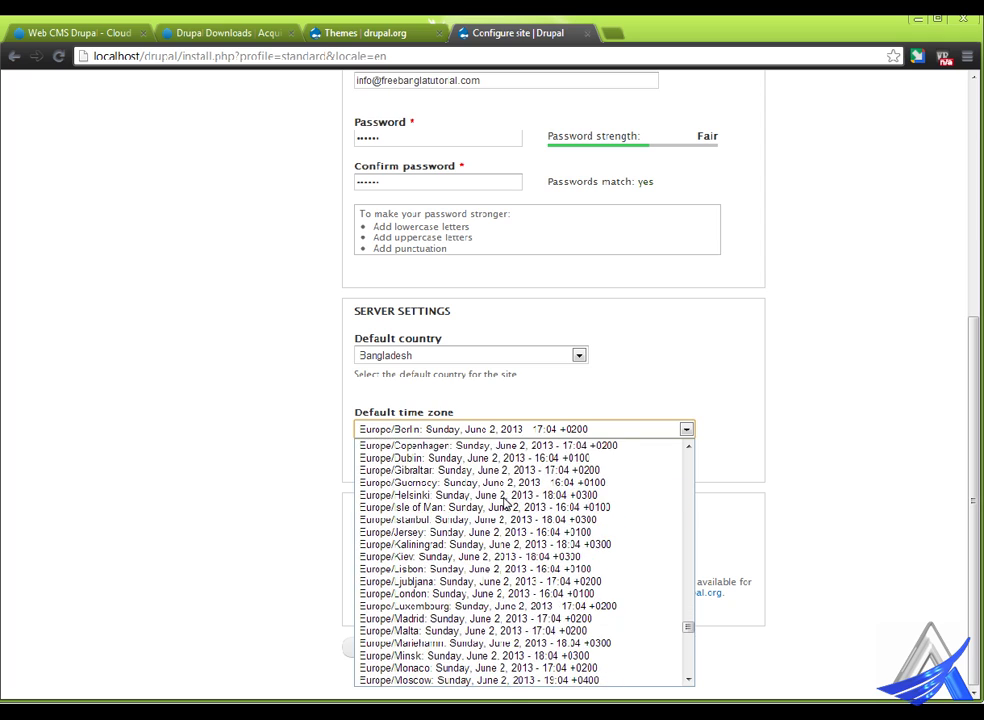
scroll(507, 503, down, 20)
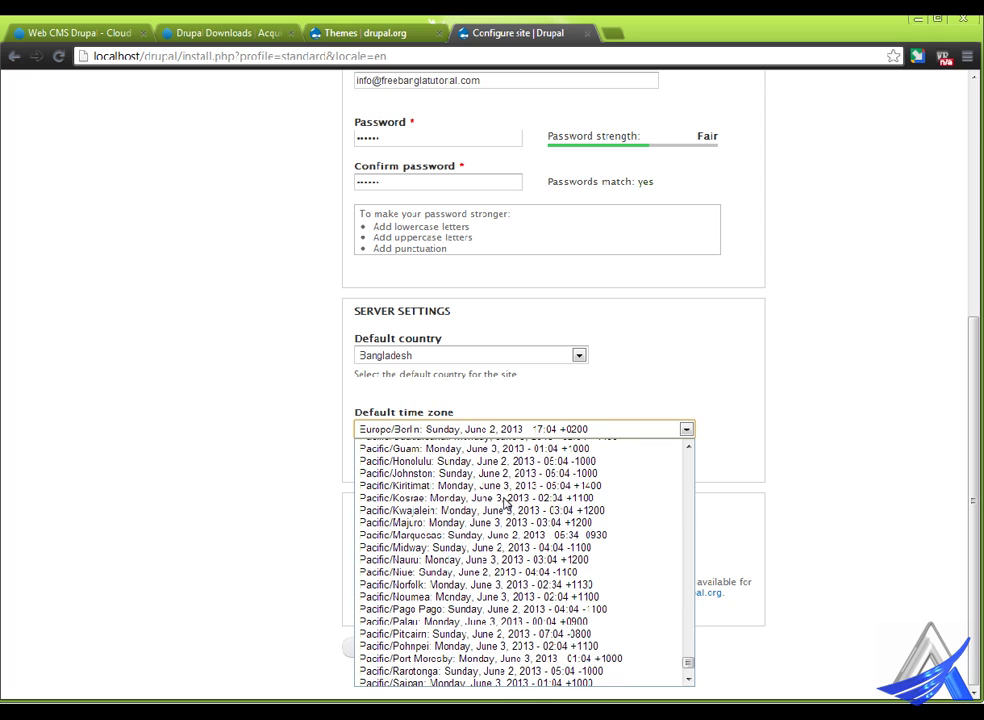
scroll(505, 503, up, 20)
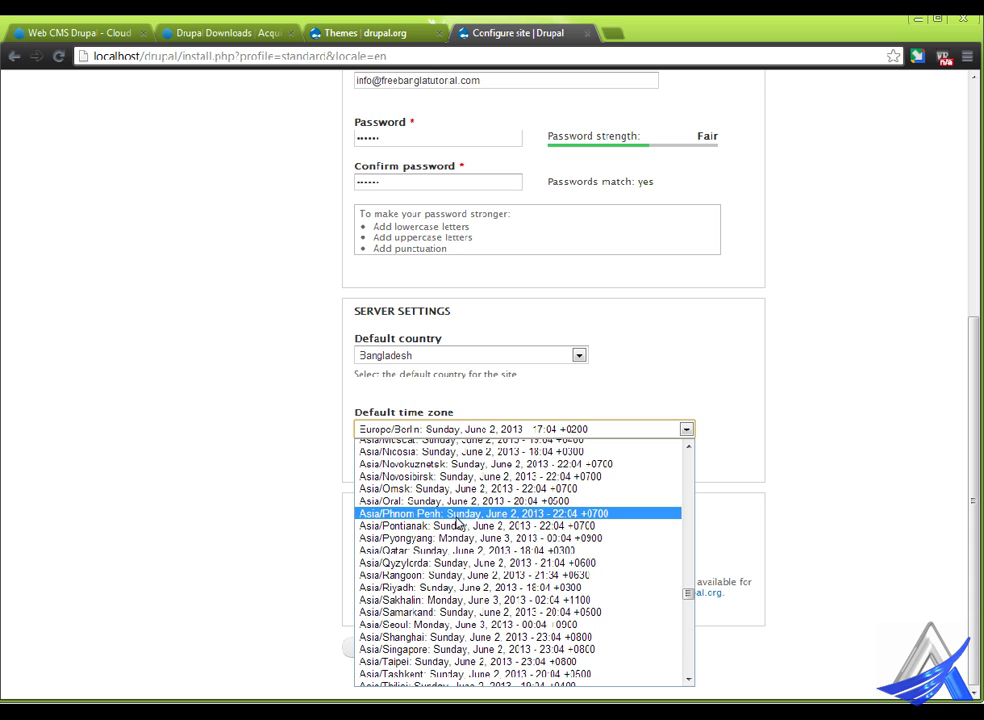
scroll(450, 590, up, 12)
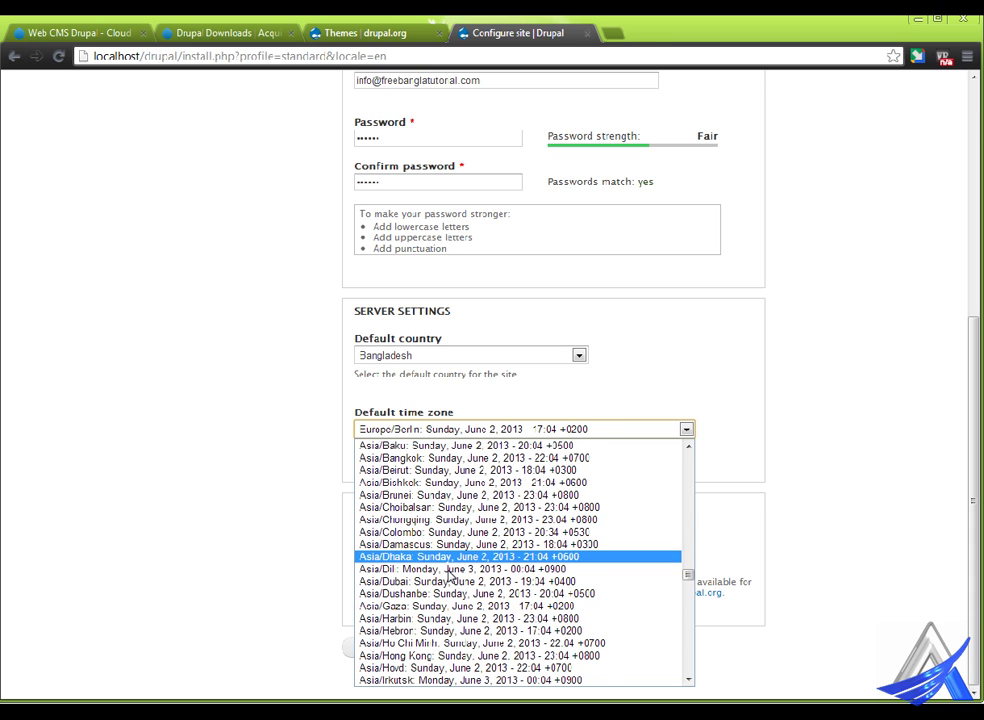
click(450, 557)
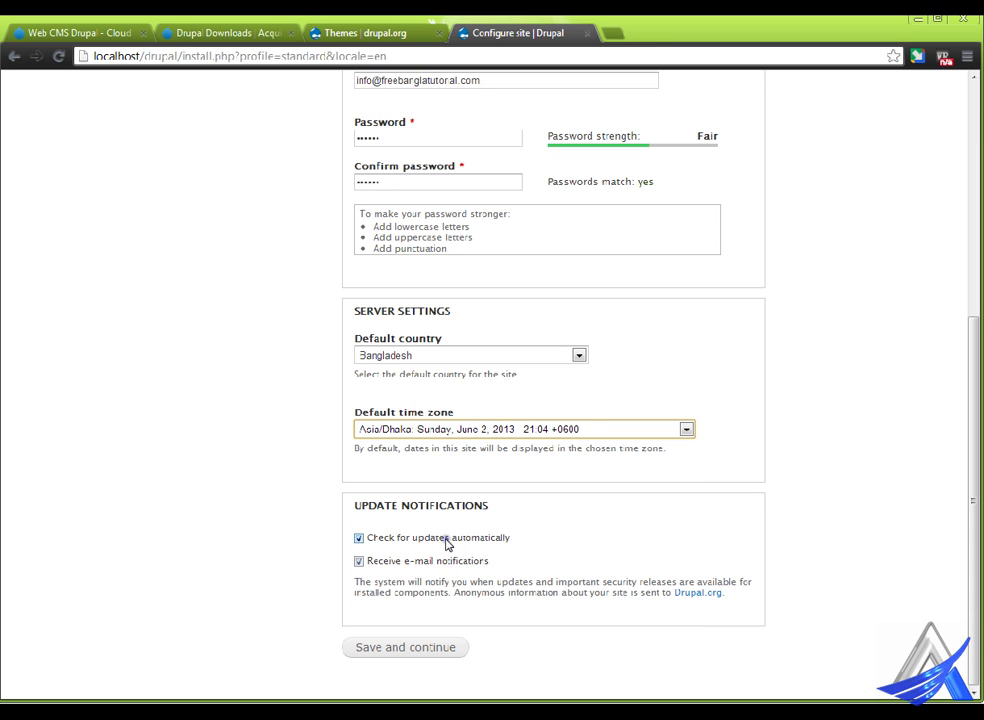
click(405, 655)
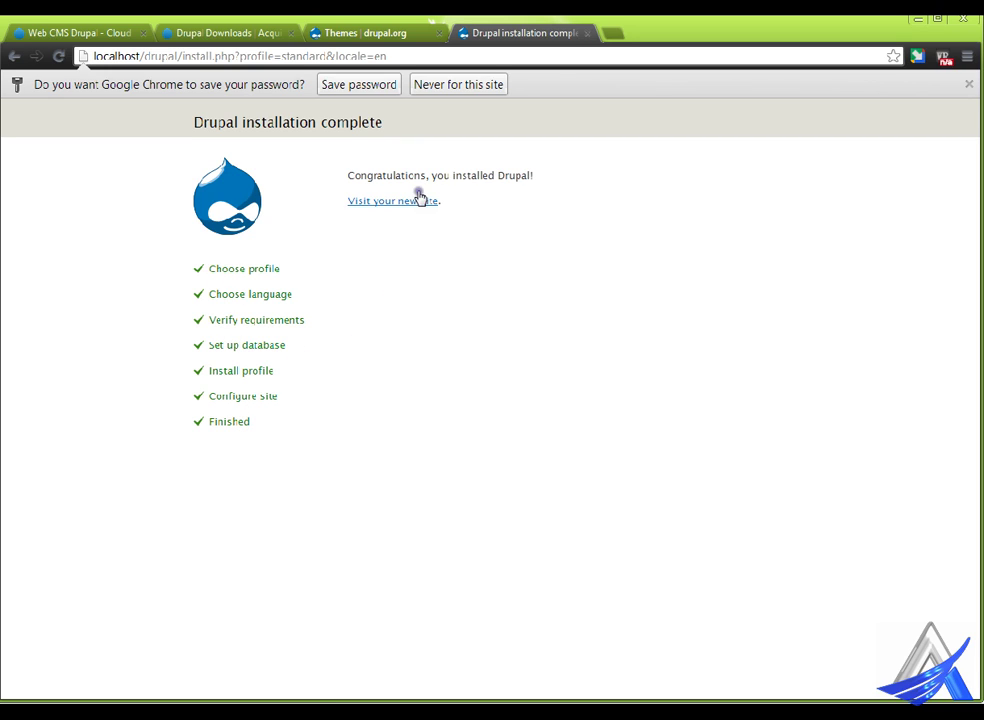
- View the new Free Bangla Tutorial front page, then return to the drupal.org Themes tab
click(420, 201)
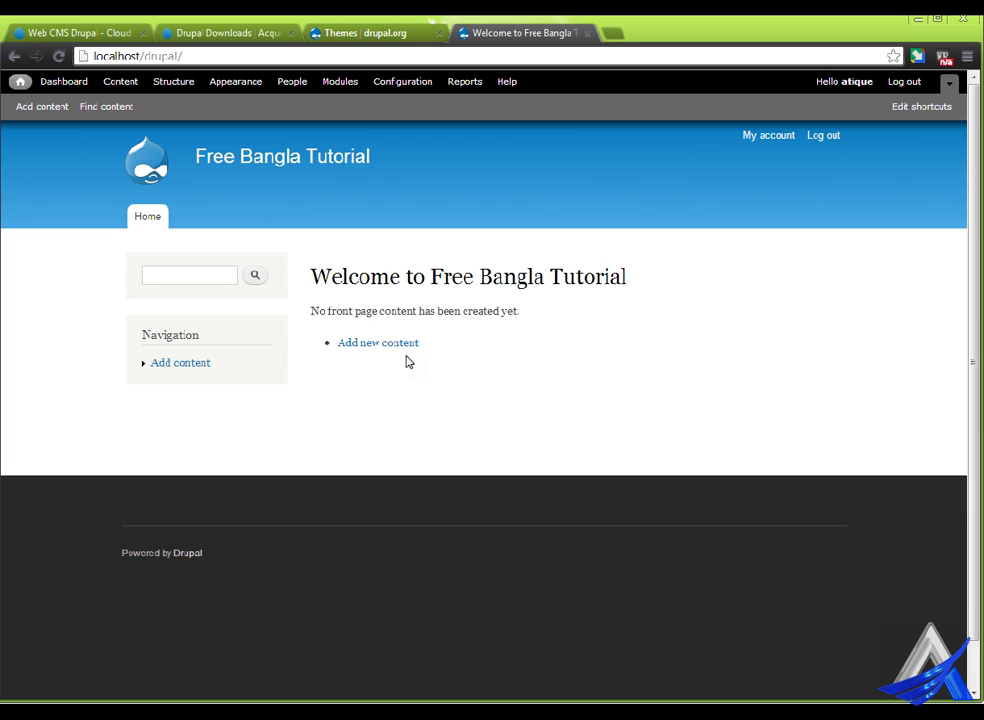
scroll(402, 391, down, 1)
scroll(405, 396, up, 1)
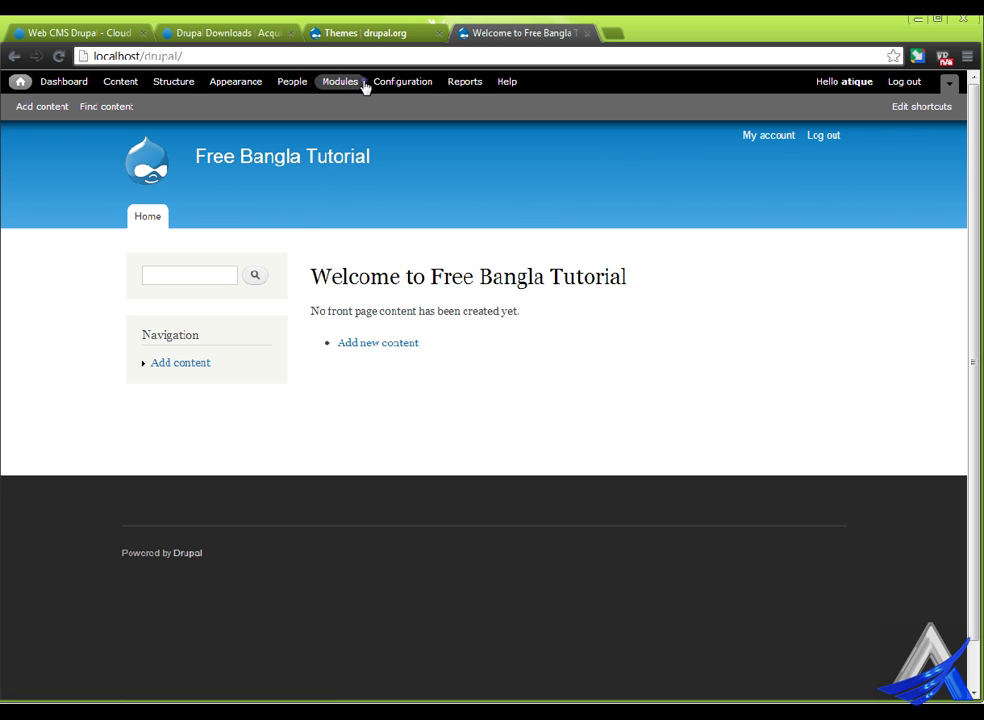
click(366, 30)
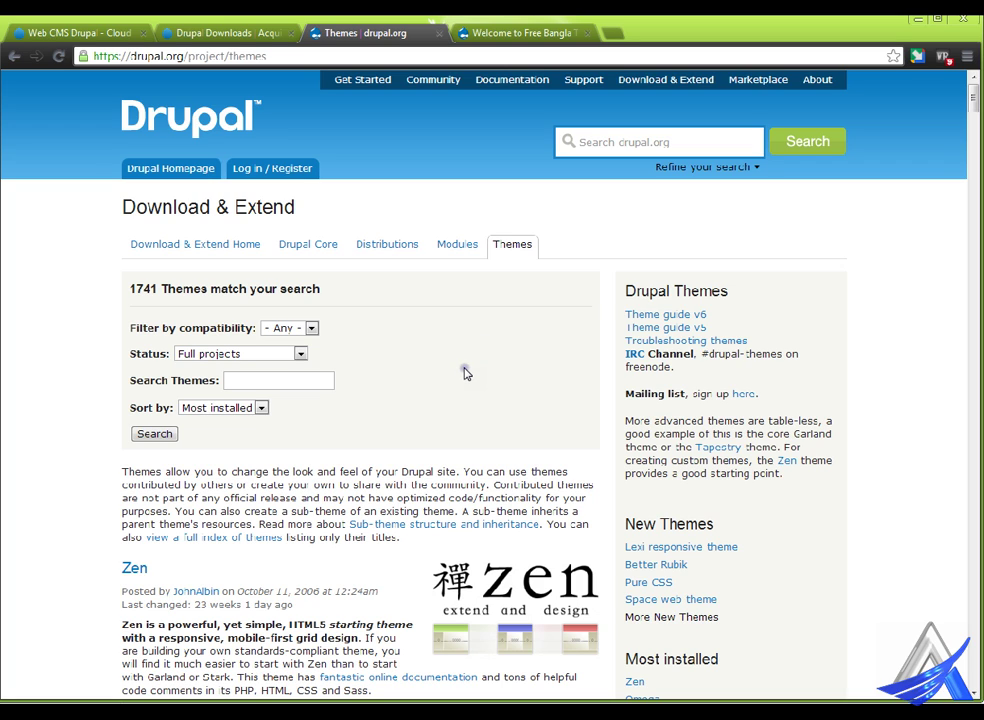
- Browse the drupal.org Documentation guides, then switch to the Community page
click(522, 76)
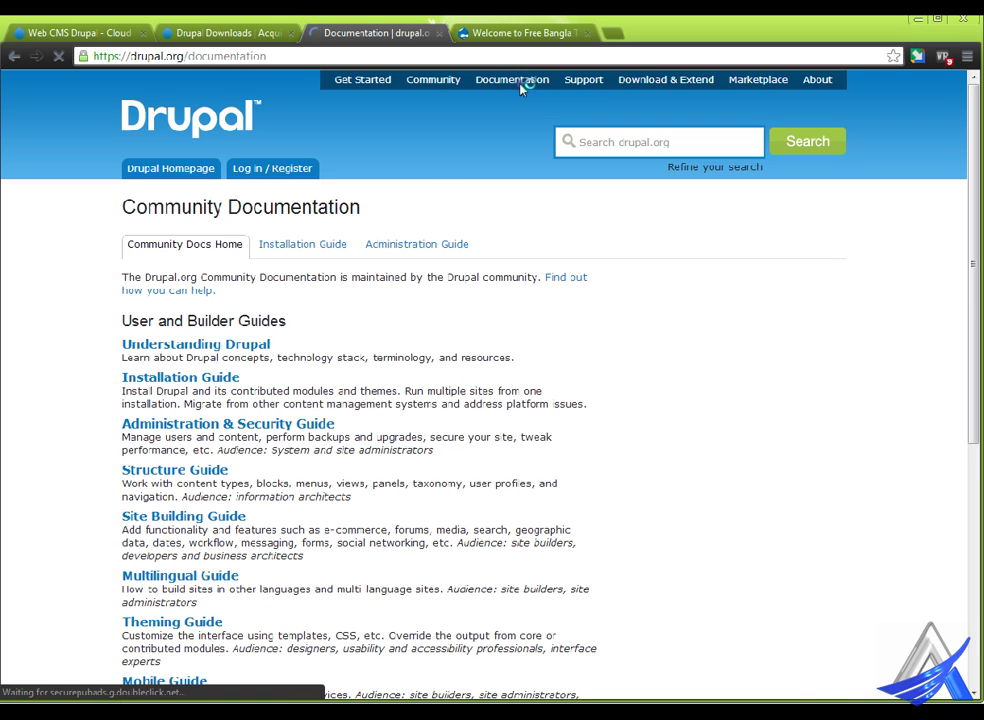
scroll(317, 404, down, 3)
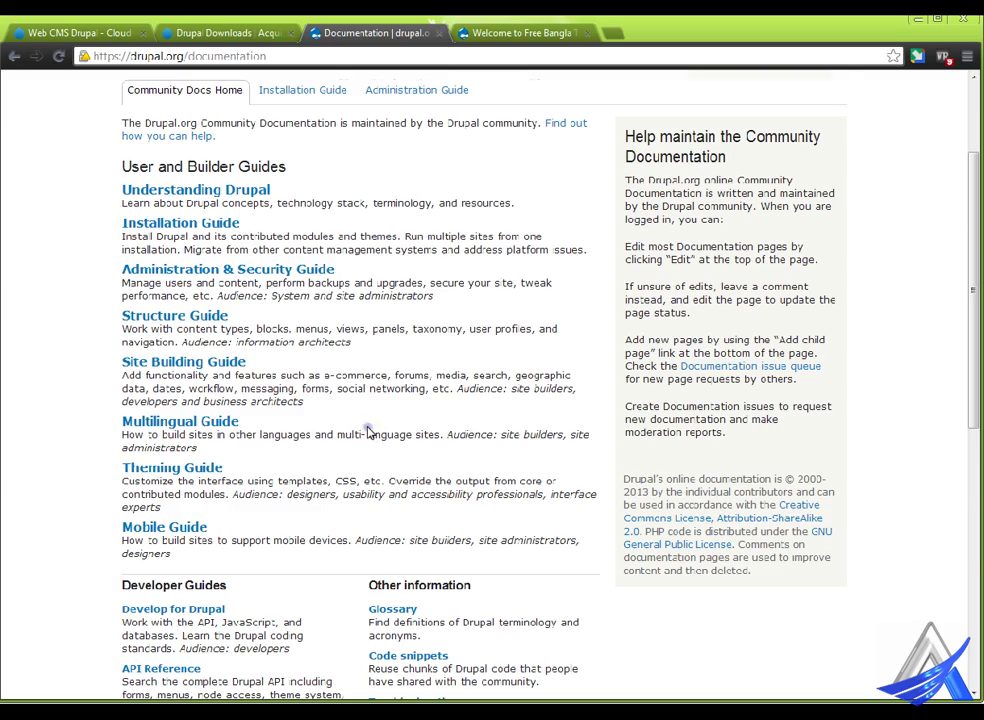
scroll(368, 430, down, 3)
scroll(369, 430, up, 3)
scroll(369, 430, down, 6)
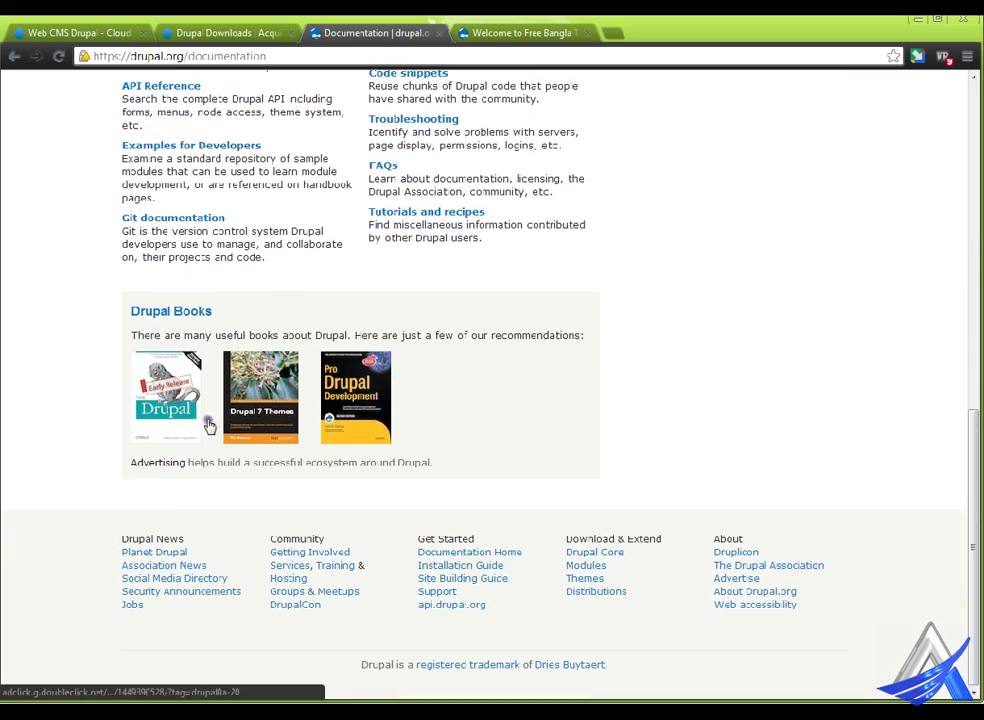
scroll(495, 383, up, 8)
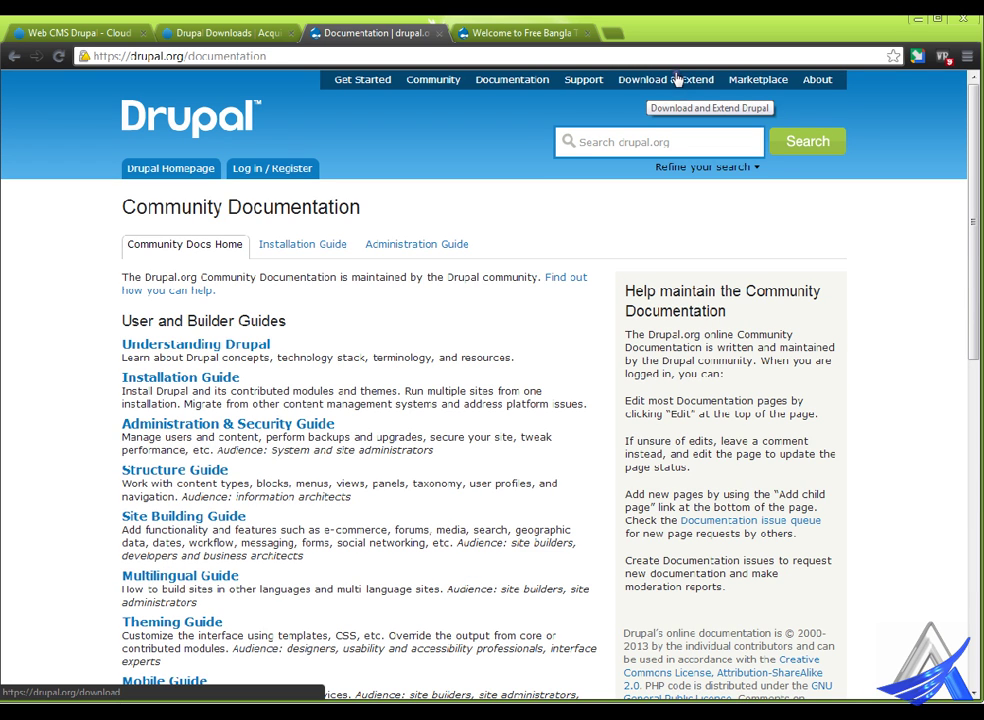
click(441, 77)
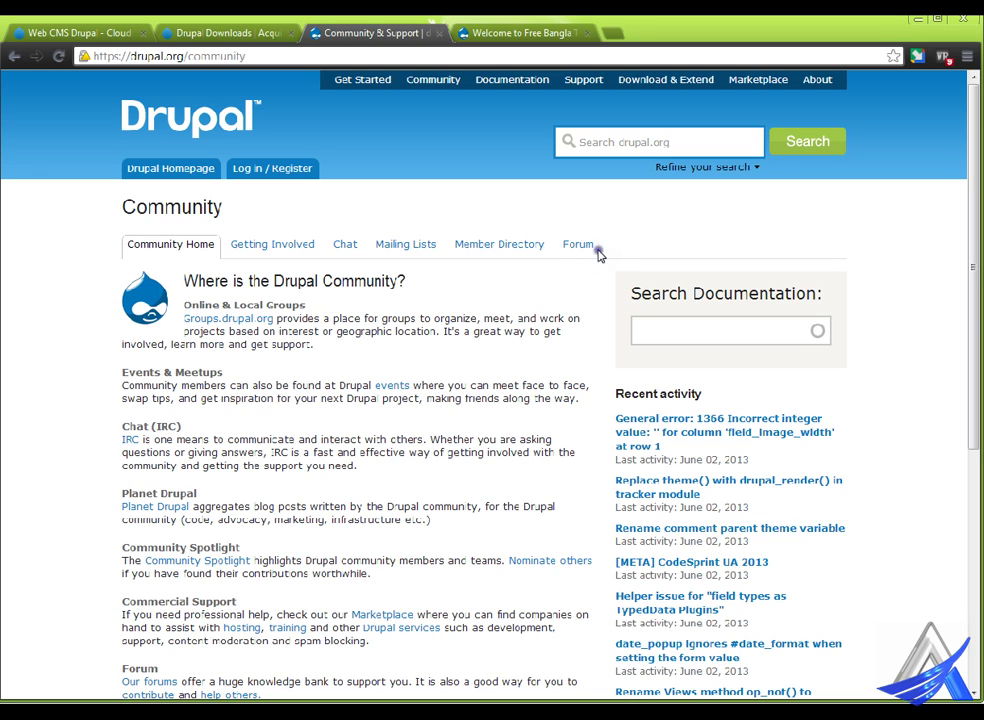
- Open drupal.org's Log in / Register page, then return to the Free Bangla Tutorial tab
click(296, 168)
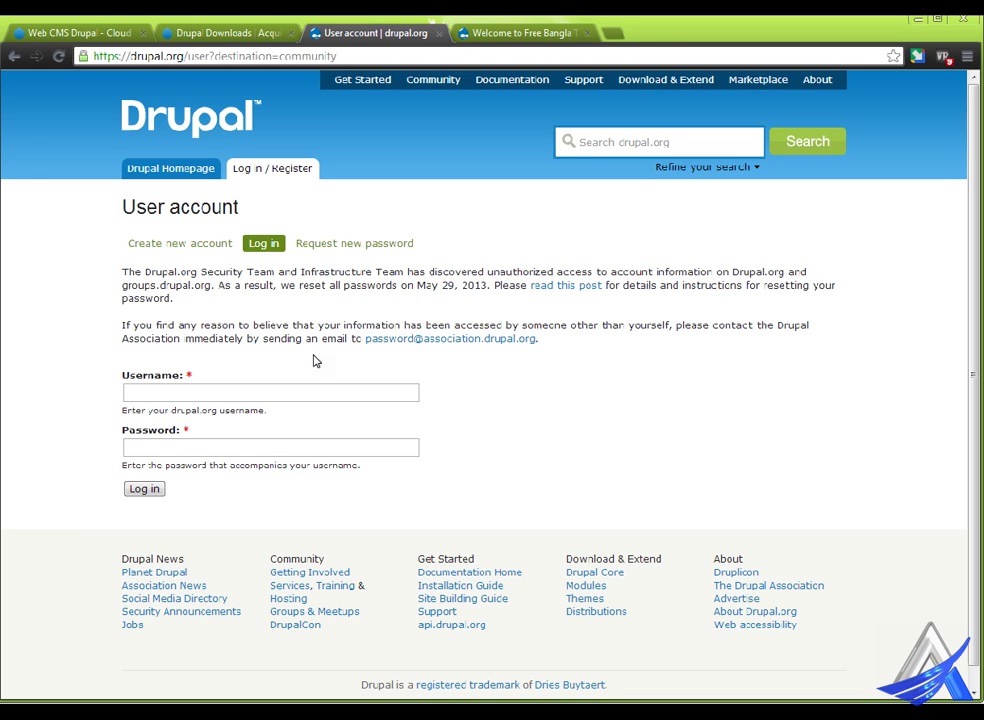
click(512, 35)
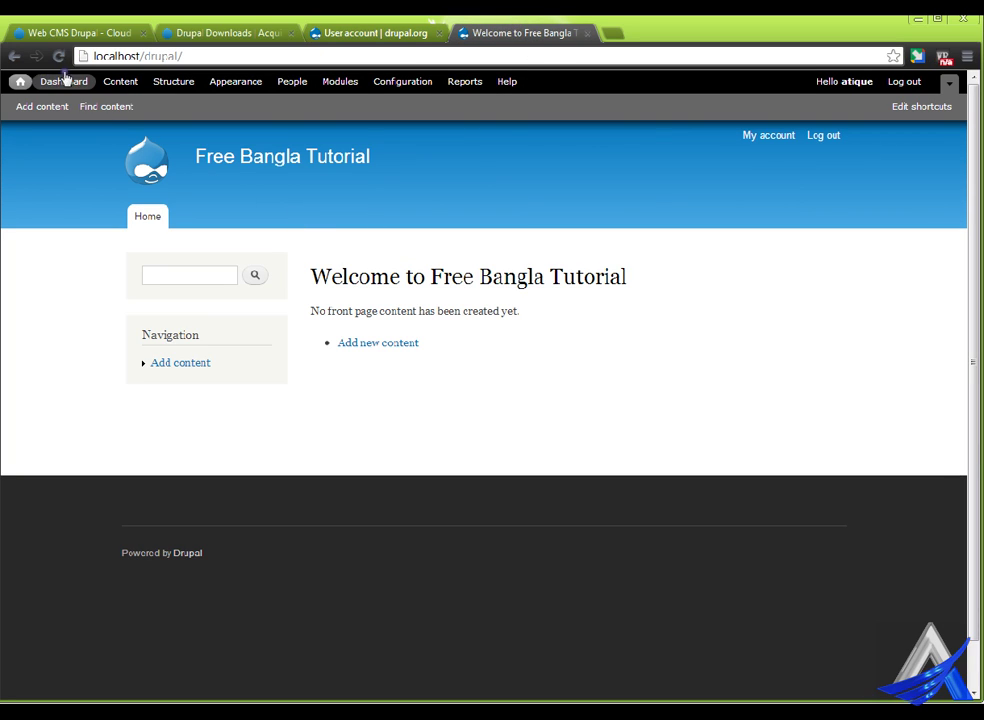